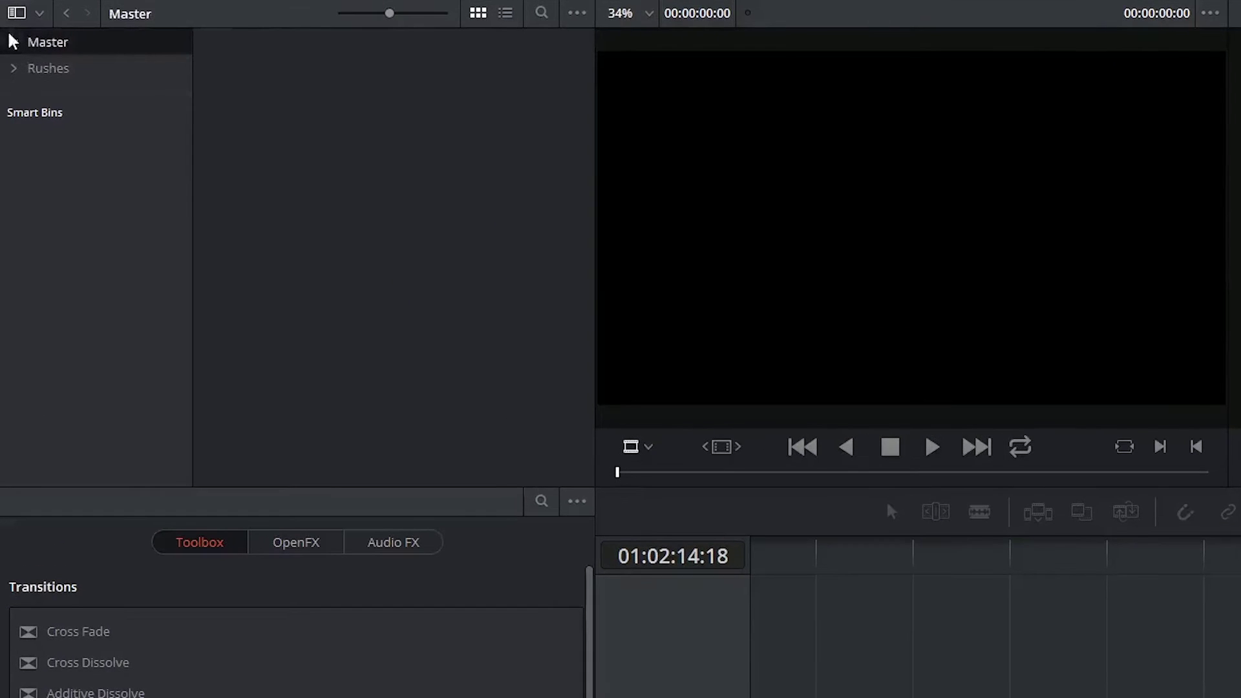
Step: Add a new bin named Timelines inside the Master bin
{"action": "right_click", "coordinate": [13, 42]}
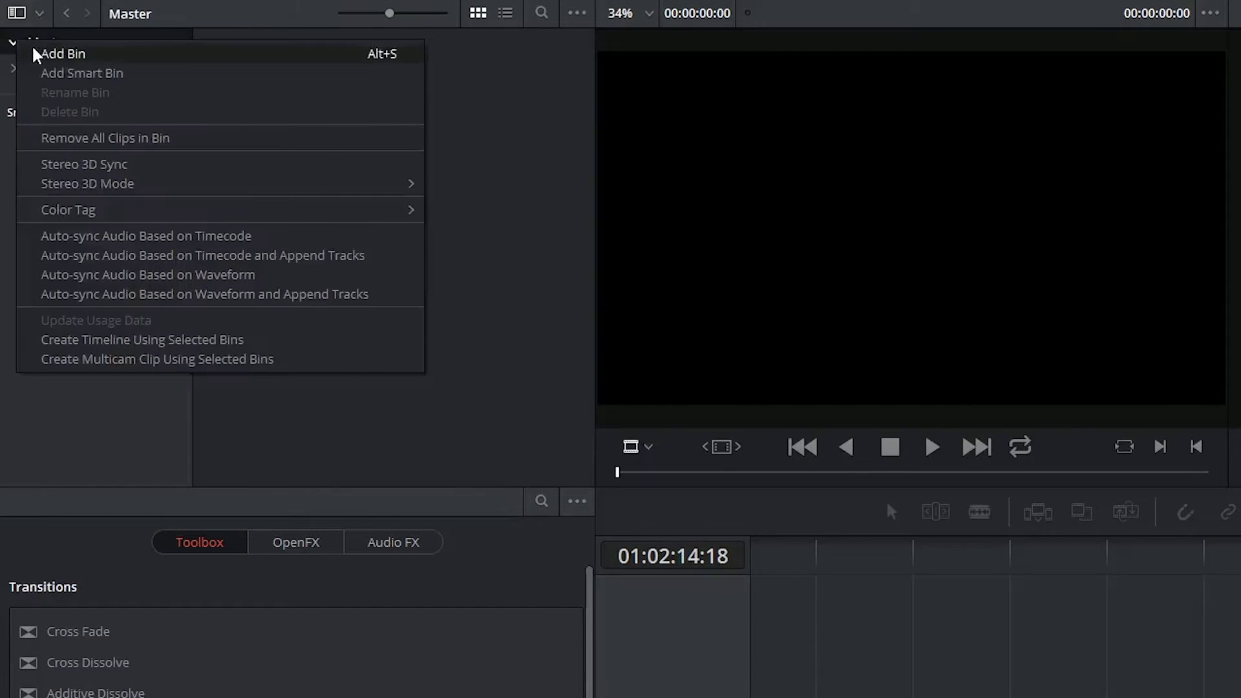
{"action": "left_click", "coordinate": [36, 55]}
{"action": "type", "text": "Timelines"}
{"action": "key", "text": "Return"}
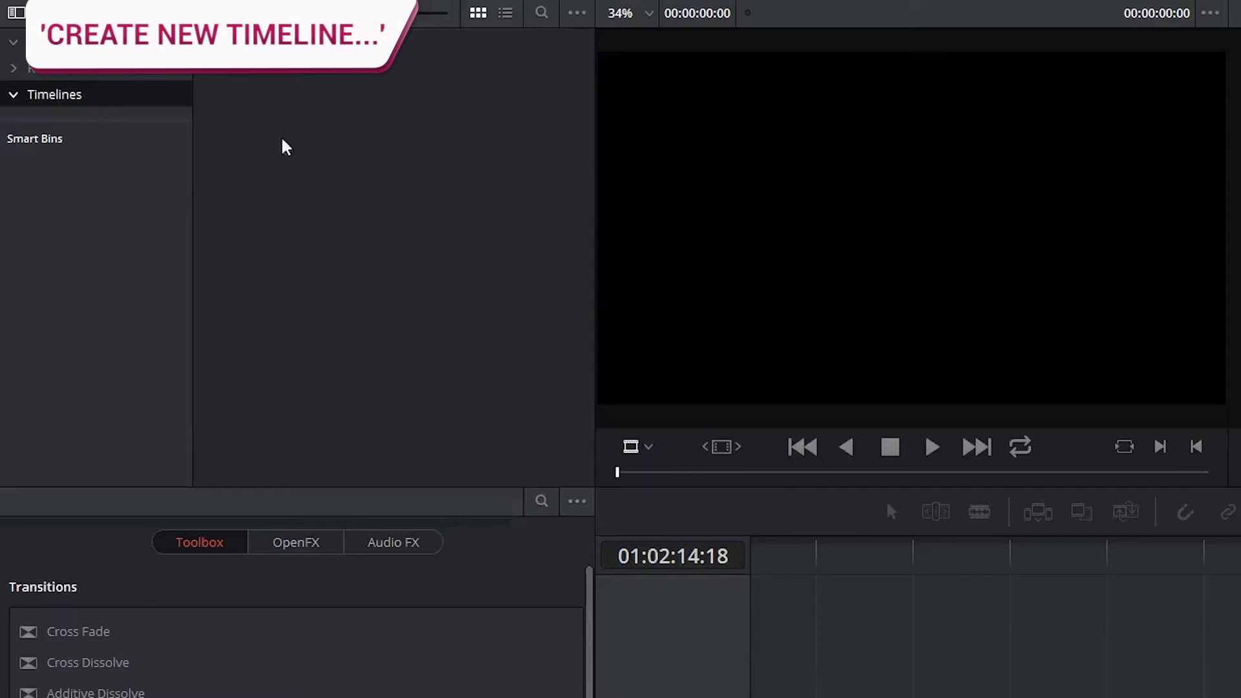
Step: Create an empty timeline named First_Timeline in the Timelines bin
{"action": "right_click", "coordinate": [306, 121]}
{"action": "mouse_move", "coordinate": [379, 133]}
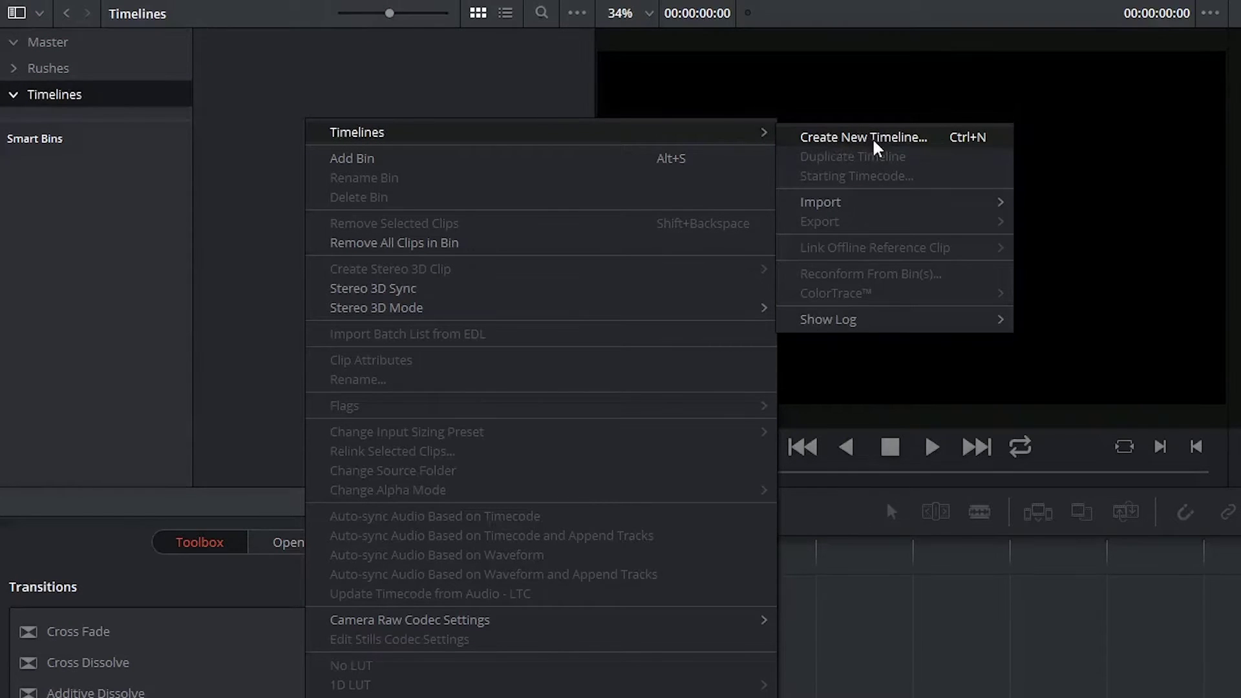
{"action": "left_click", "coordinate": [928, 141]}
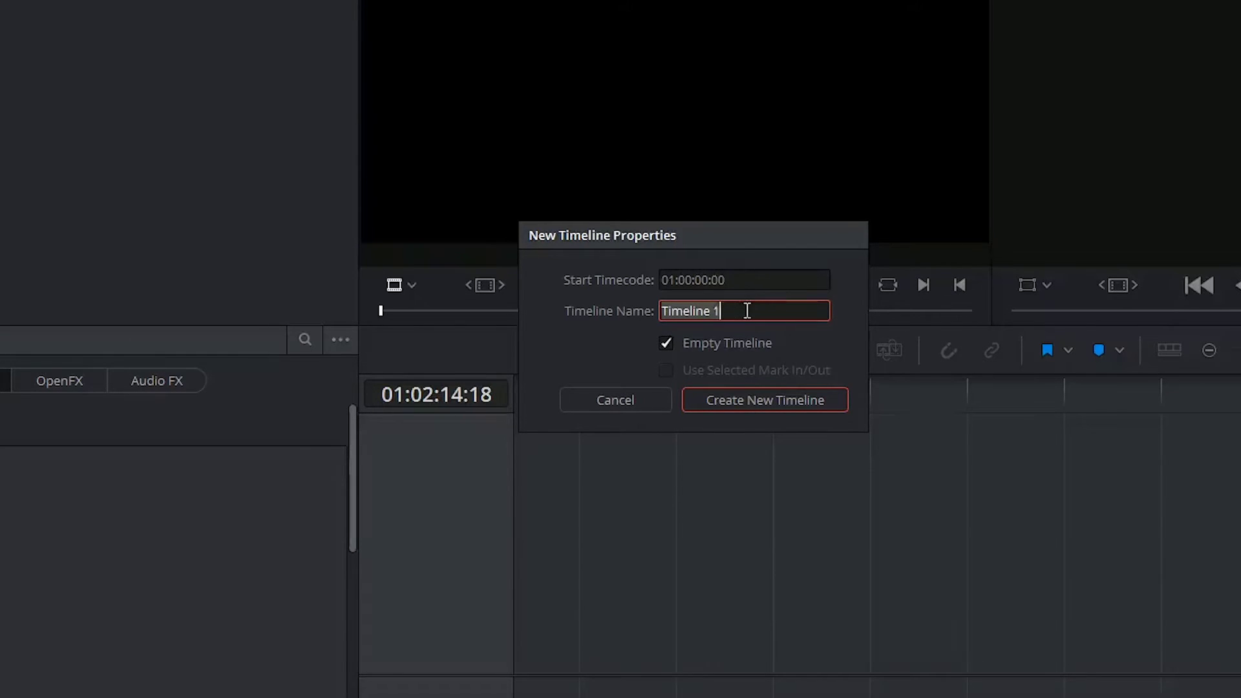
{"action": "type", "text": "First_Timeline"}
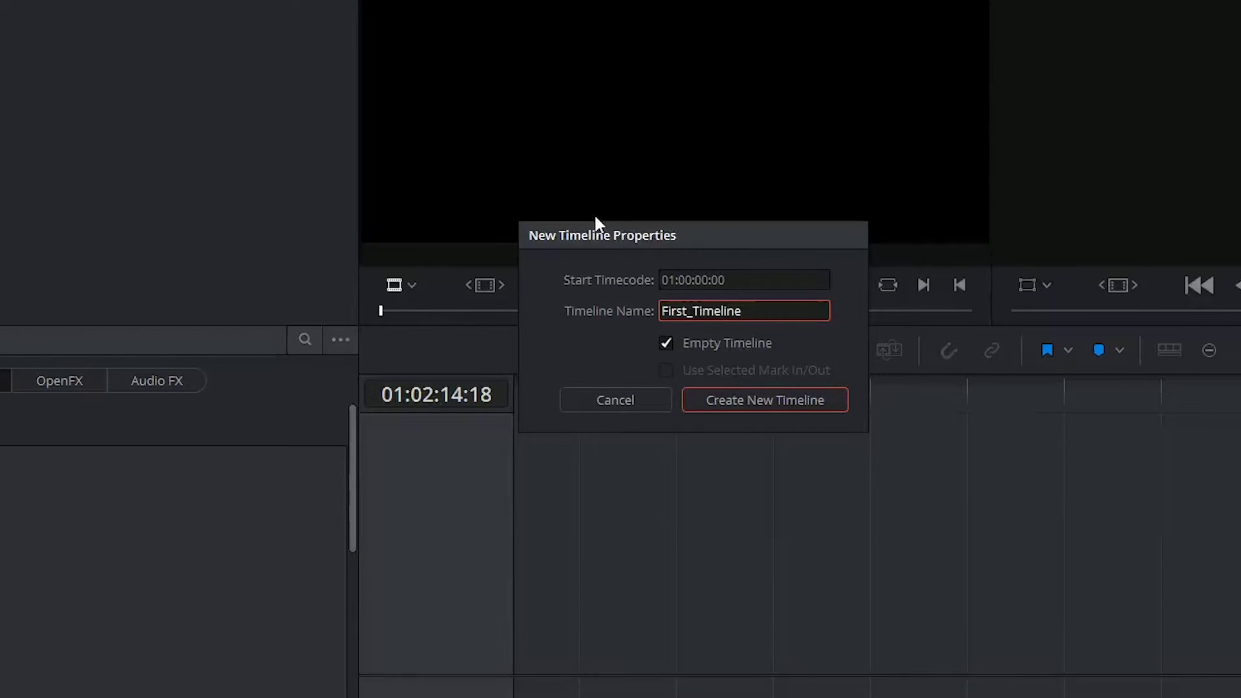
{"action": "left_click", "coordinate": [745, 404]}
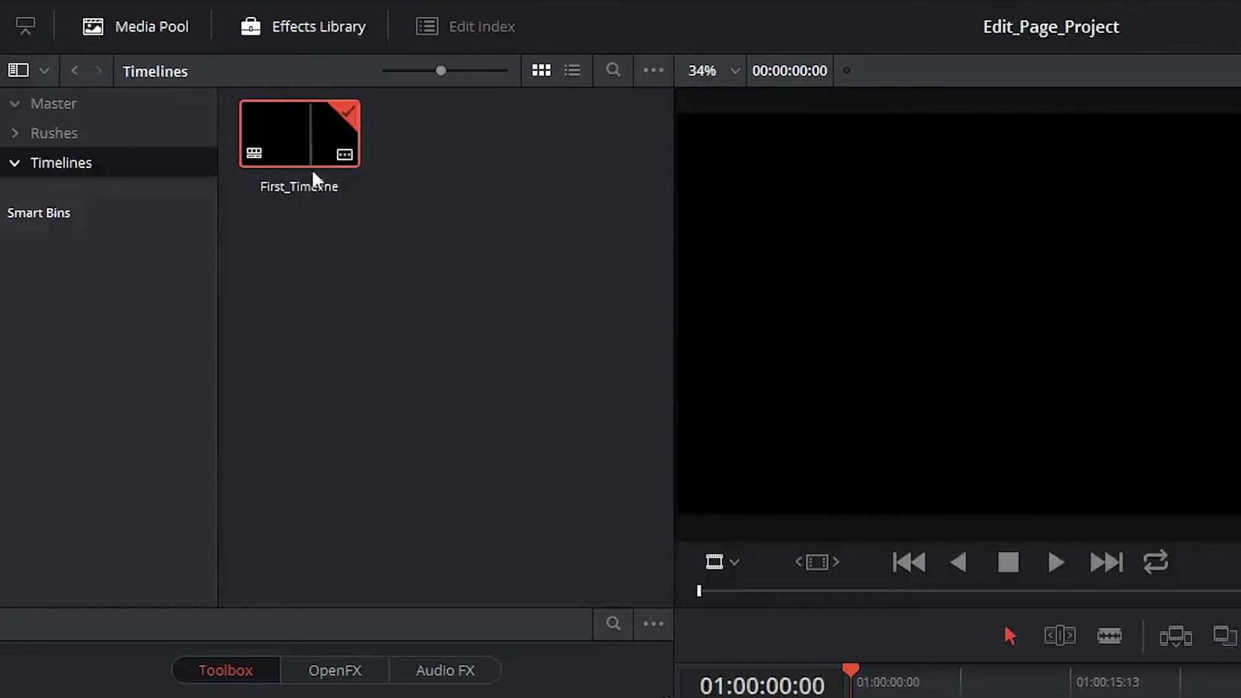
Step: Remove First_Timeline from the Timelines bin
{"action": "left_click", "coordinate": [91, 133]}
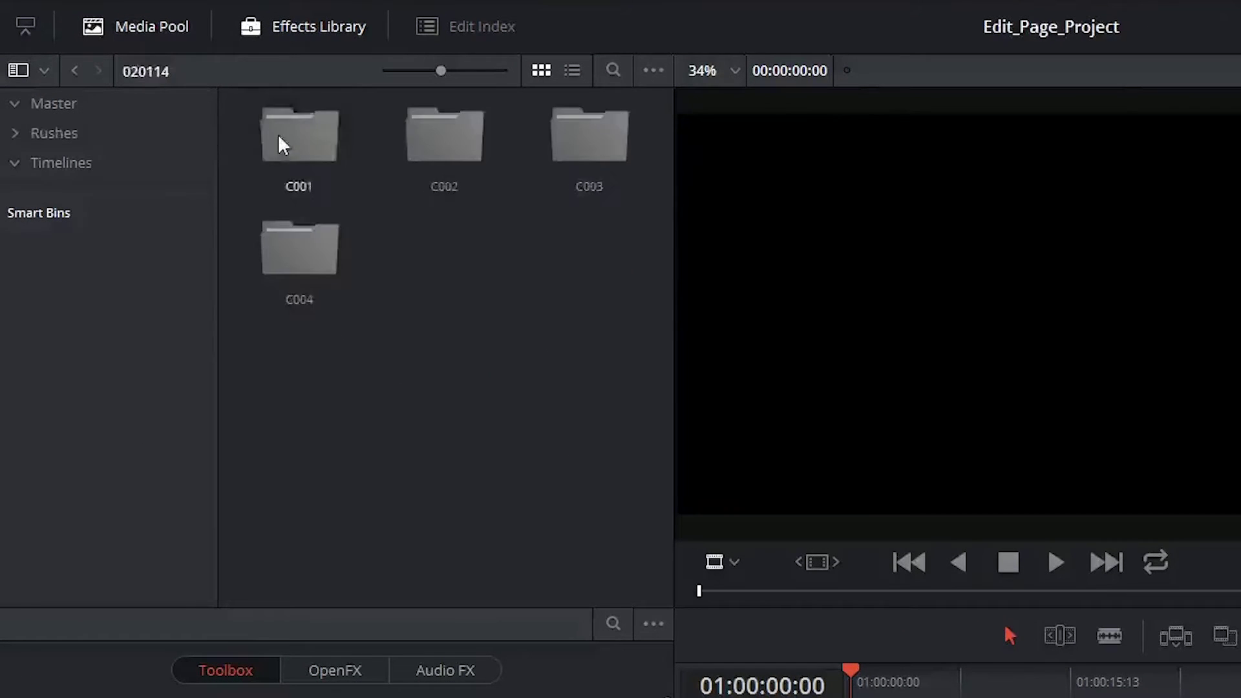
{"action": "double_click", "coordinate": [269, 144]}
{"action": "left_click", "coordinate": [57, 163]}
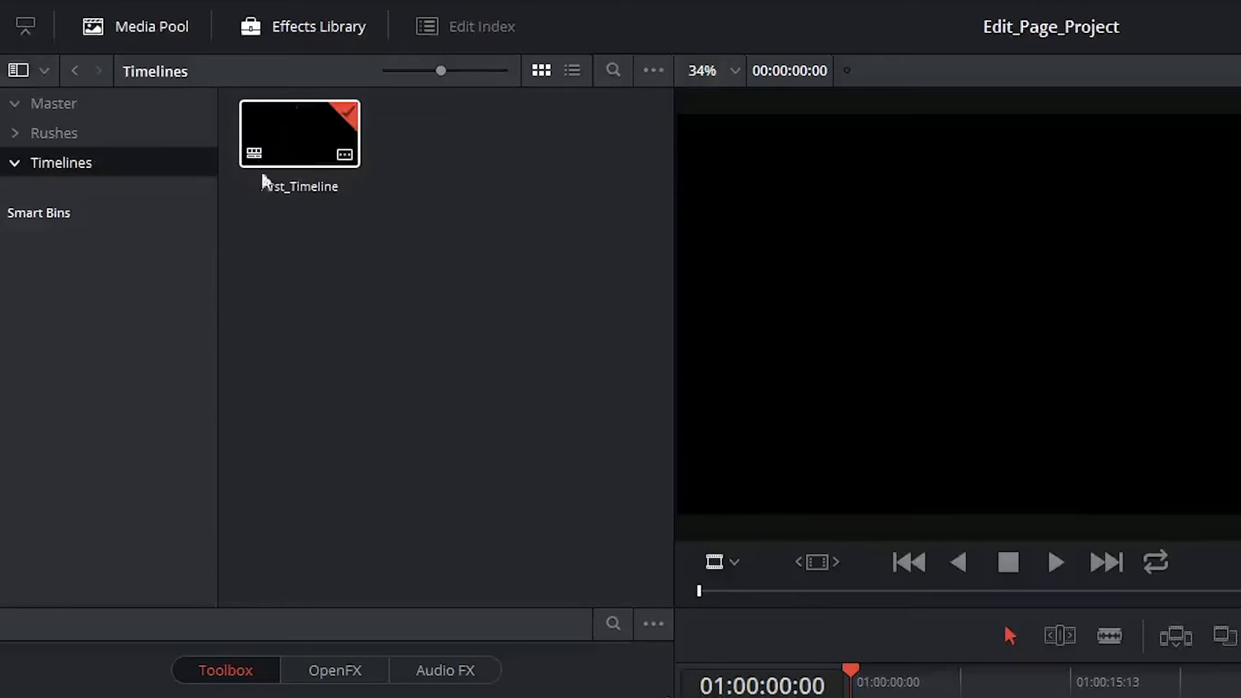
{"action": "mouse_move", "coordinate": [253, 173]}
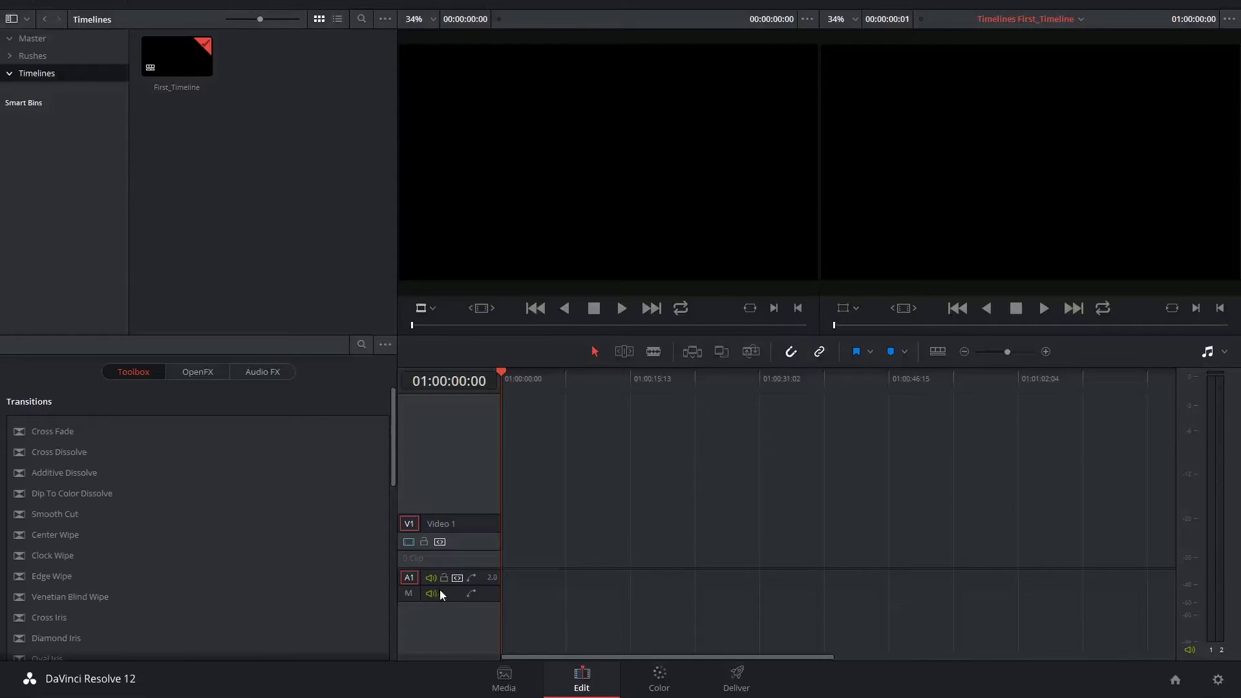
{"action": "key", "text": "BackSpace"}
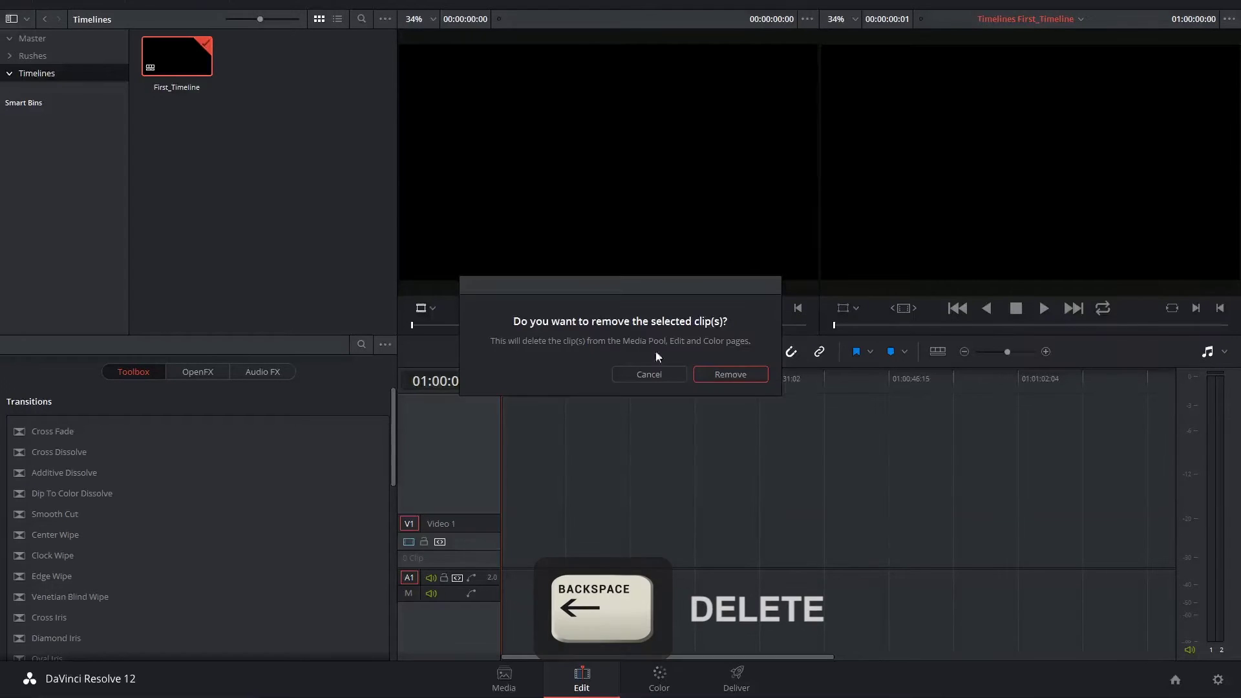
{"action": "left_click", "coordinate": [730, 375]}
Step: Create a timeline from all the clips in the C001R0YP rushes bin and move it into the Timelines bin
{"action": "left_click", "coordinate": [34, 56]}
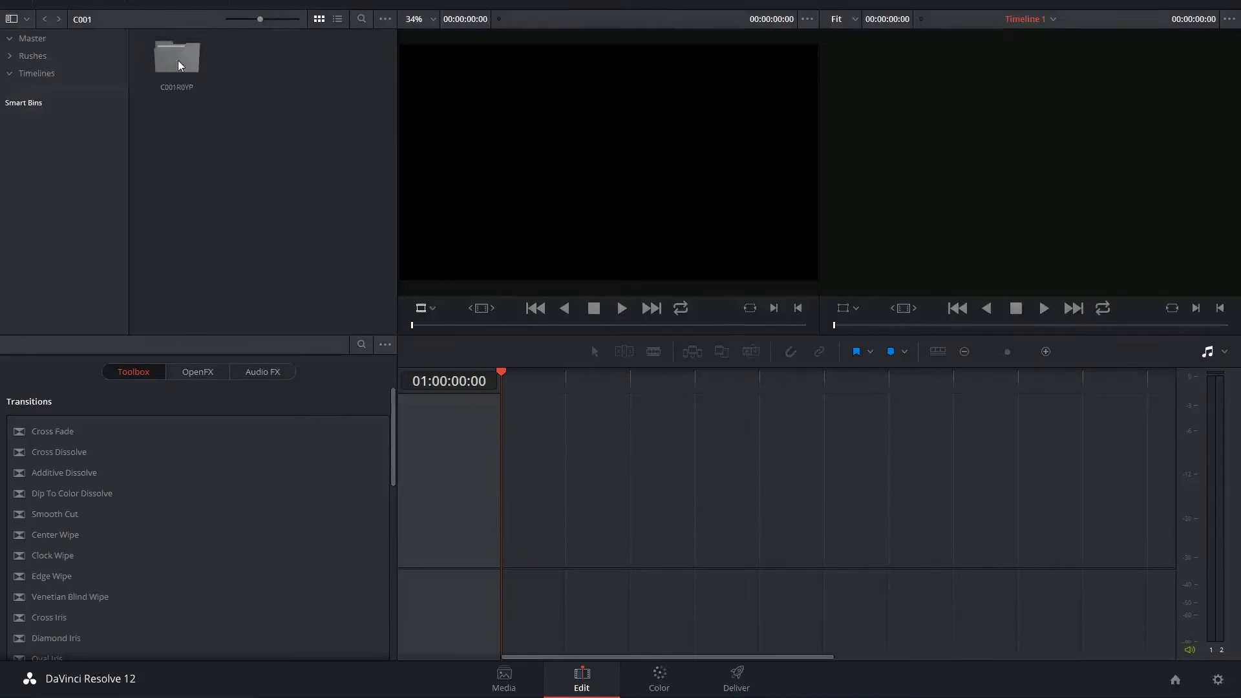
{"action": "double_click", "coordinate": [175, 67]}
{"action": "right_click", "coordinate": [174, 62]}
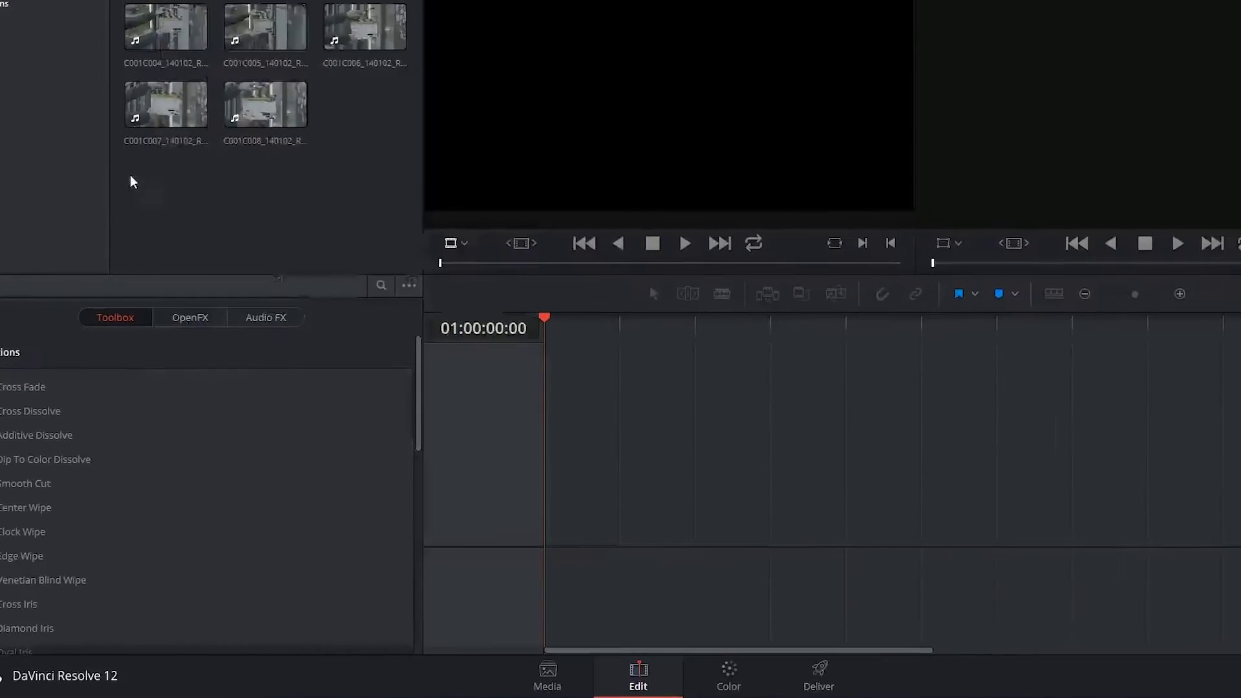
{"action": "left_click_drag", "start_coordinate": [142, 267], "coordinate": [194, 60]}
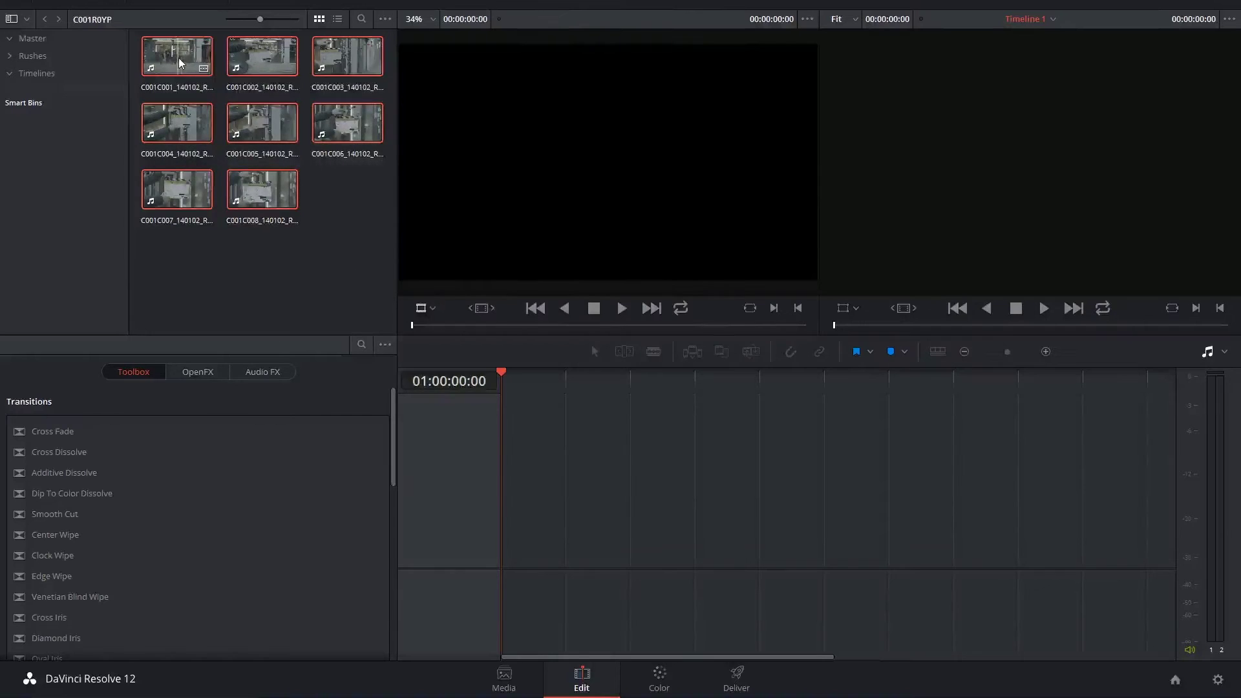
{"action": "right_click", "coordinate": [179, 57]}
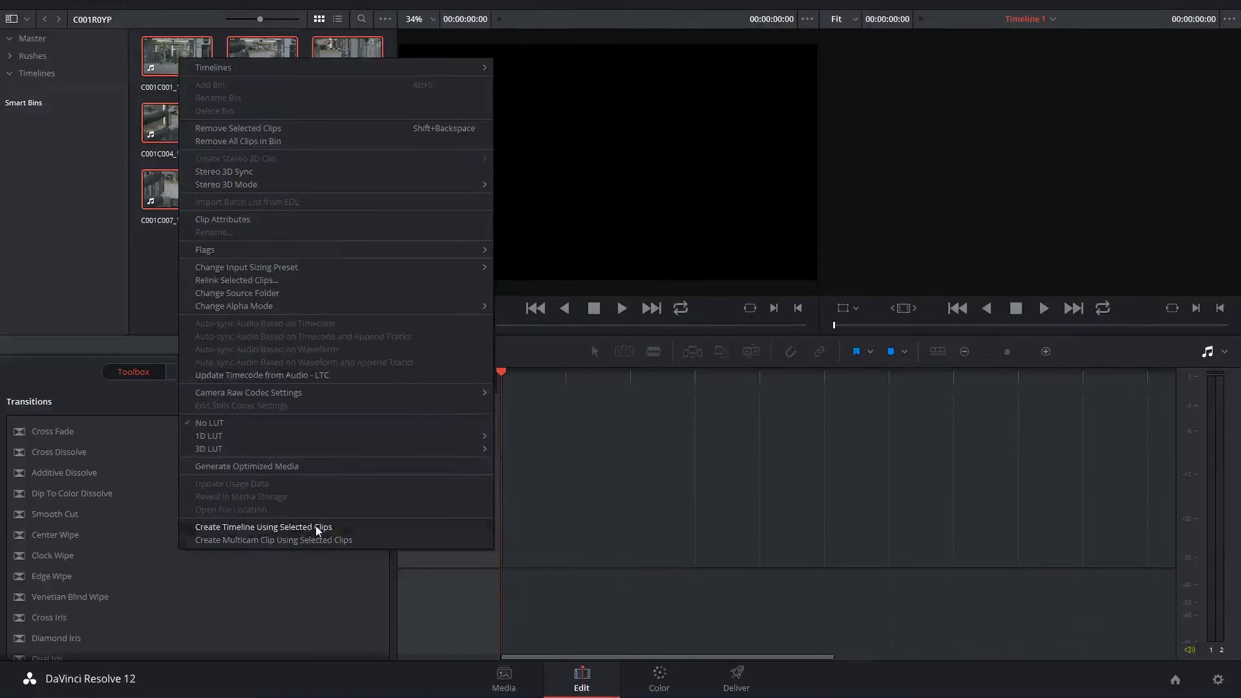
{"action": "left_click", "coordinate": [333, 525]}
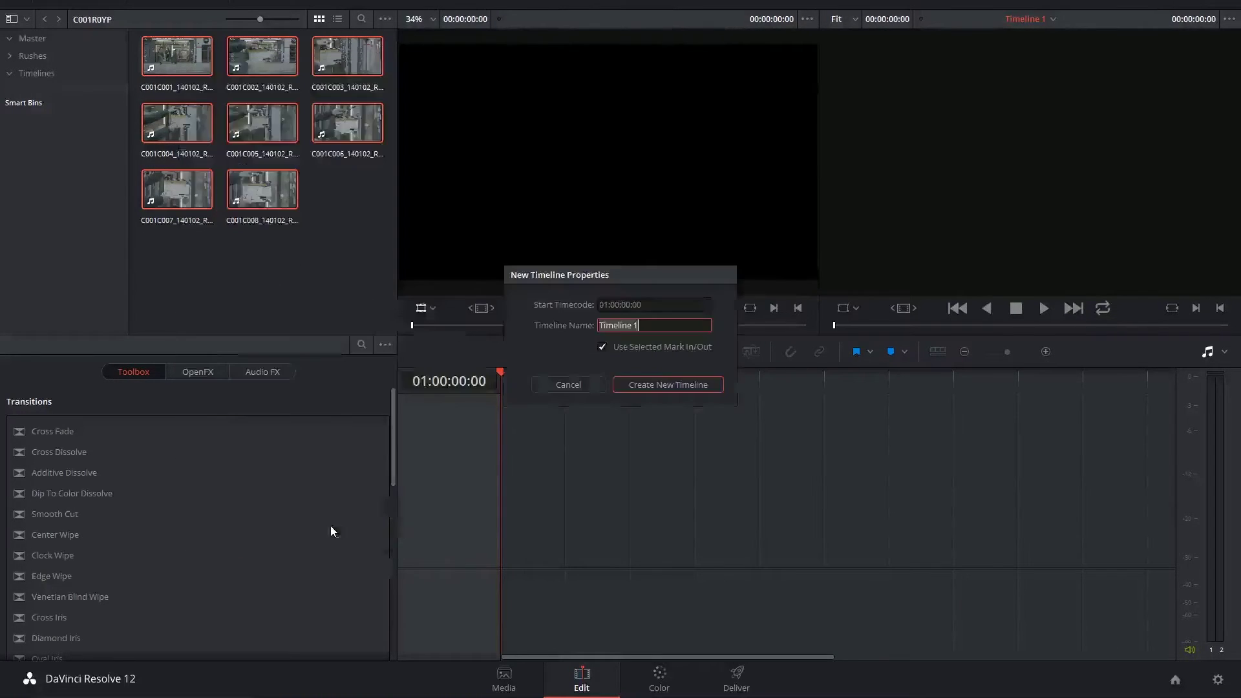
{"action": "left_click", "coordinate": [651, 386]}
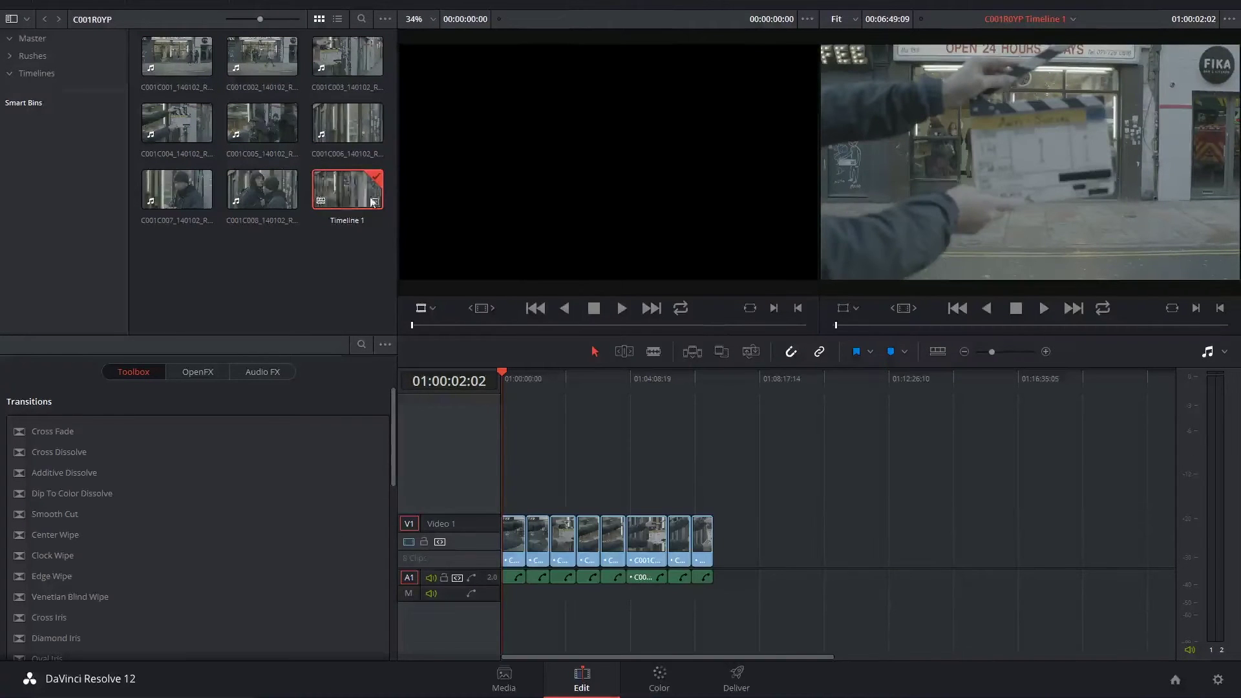
{"action": "left_click_drag", "start_coordinate": [354, 186], "coordinate": [44, 75]}
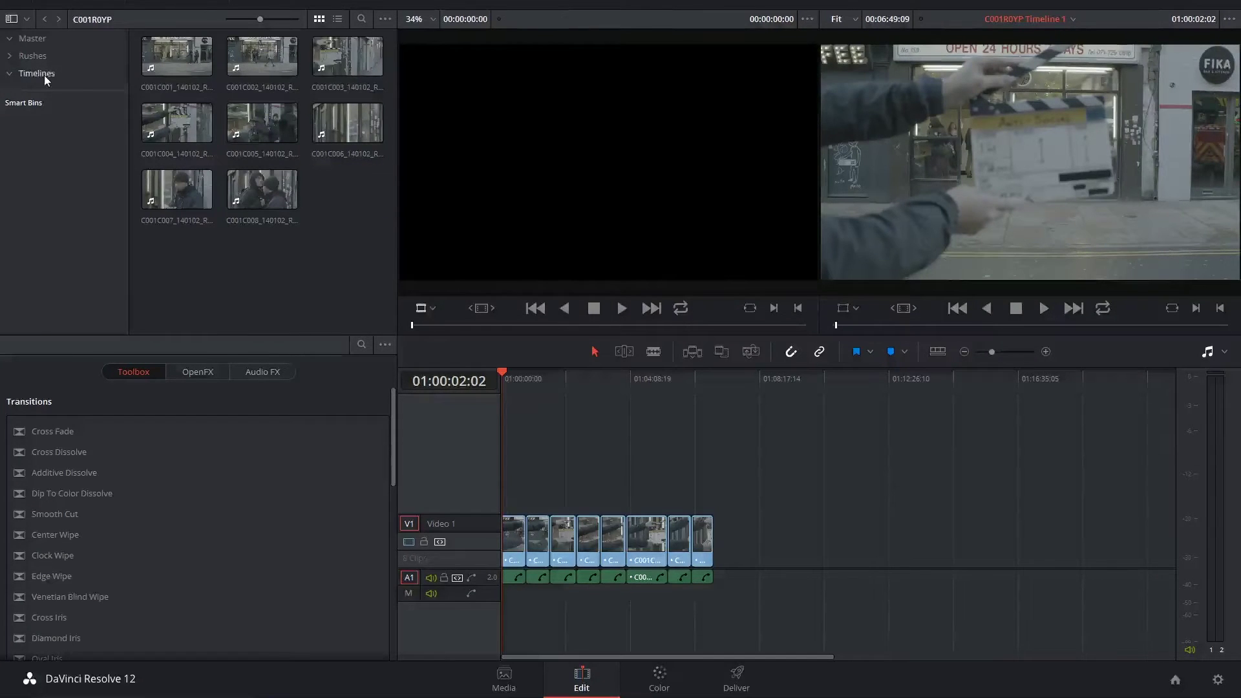
{"action": "left_click", "coordinate": [45, 75]}
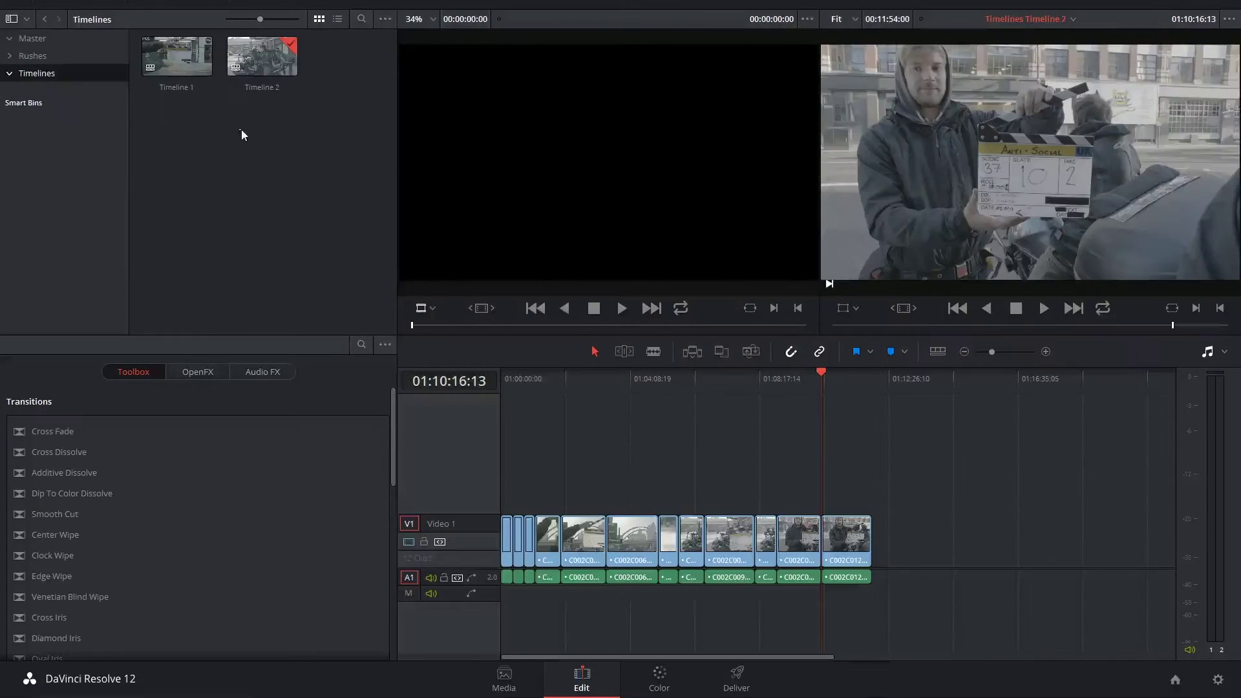
Step: Duplicate Timeline 2 in the Timelines bin and remove the copy
{"action": "right_click", "coordinate": [270, 56]}
{"action": "mouse_move", "coordinate": [278, 60]}
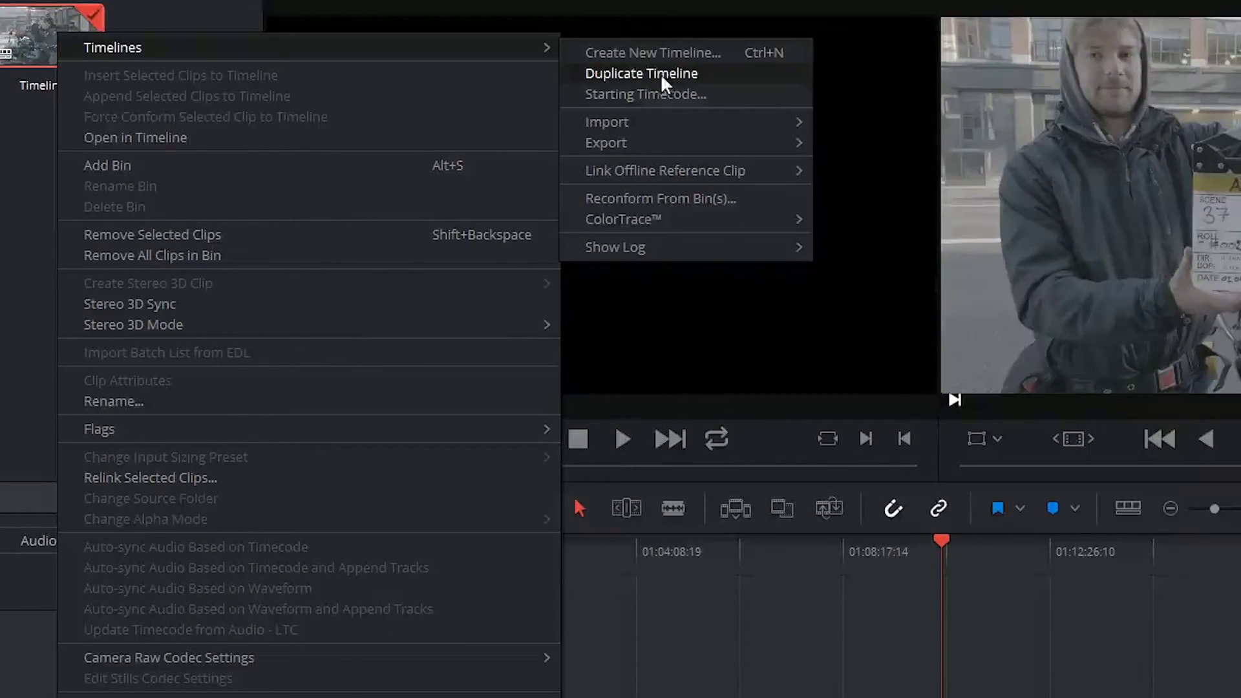
{"action": "left_click", "coordinate": [660, 73]}
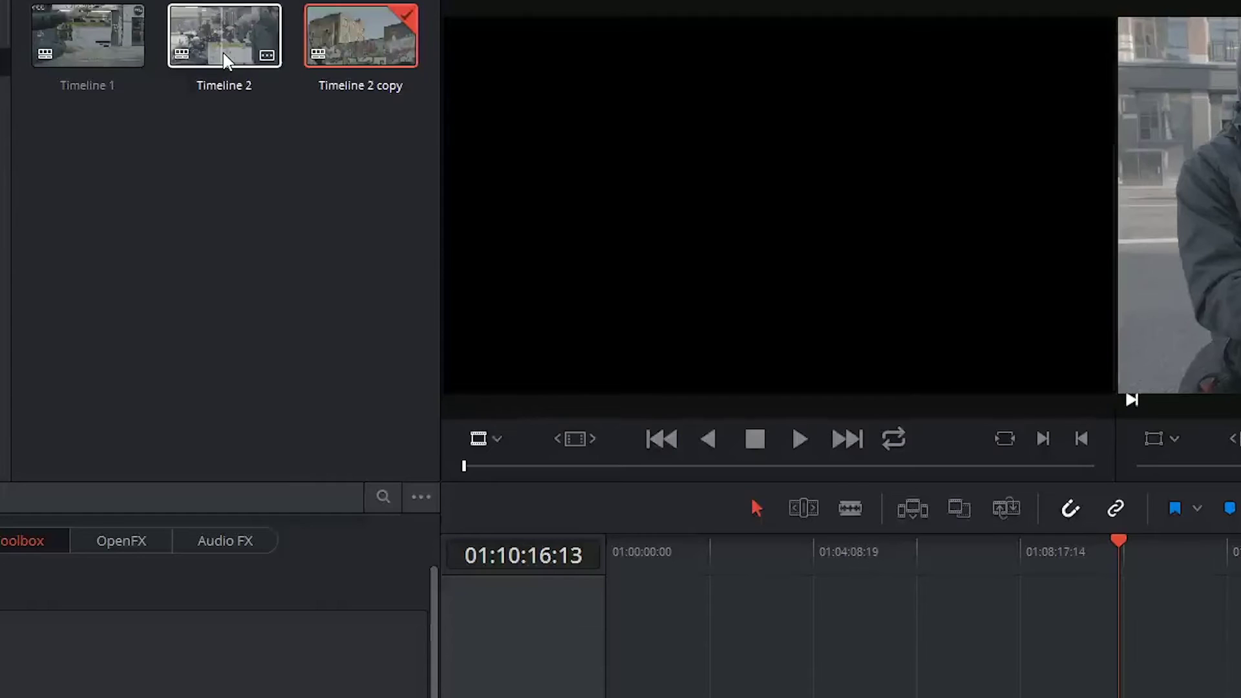
{"action": "key", "text": "BackSpace"}
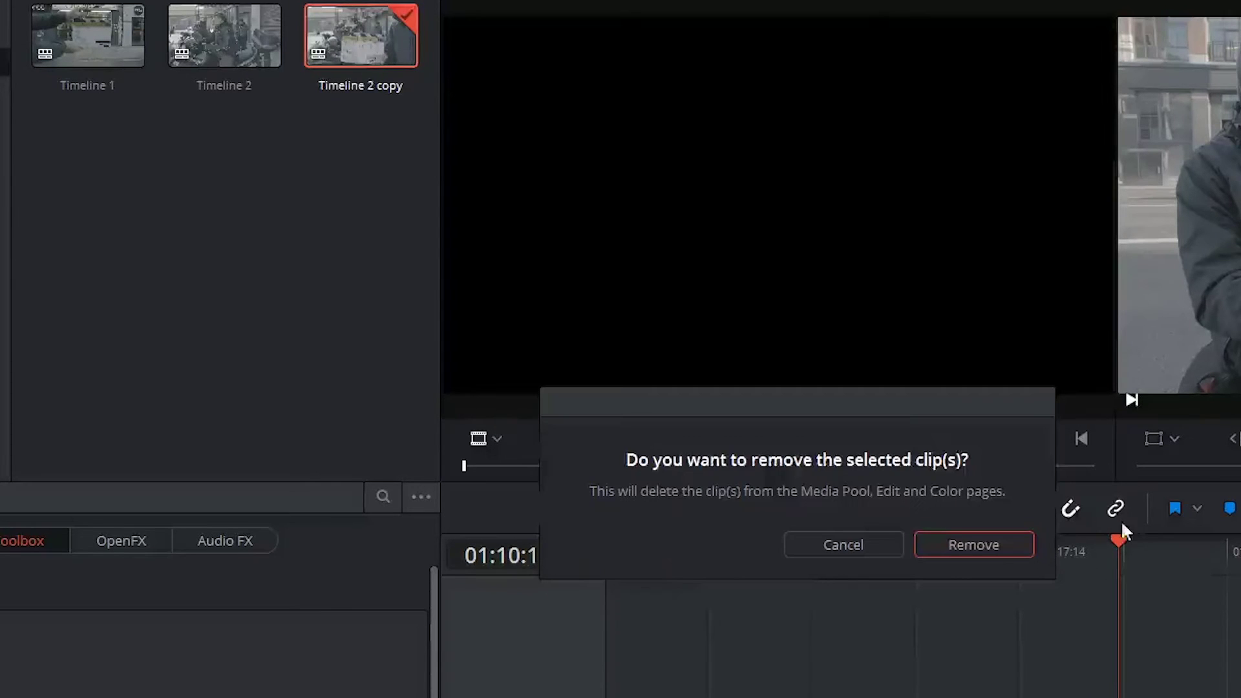
{"action": "left_click", "coordinate": [975, 547]}
Step: Open the starting timecode setting of Timeline 2 and close it
{"action": "right_click", "coordinate": [216, 23]}
{"action": "mouse_move", "coordinate": [375, 42]}
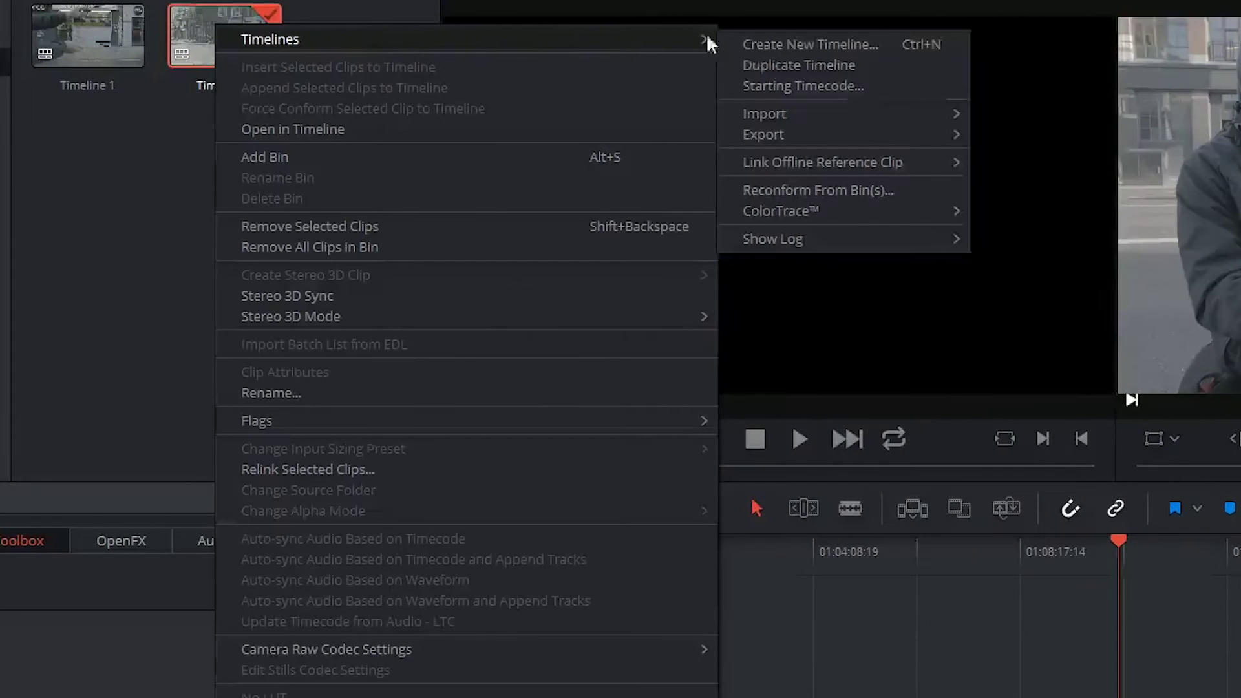
{"action": "left_click", "coordinate": [802, 85]}
{"action": "left_click", "coordinate": [734, 476]}
{"action": "left_click", "coordinate": [798, 515]}
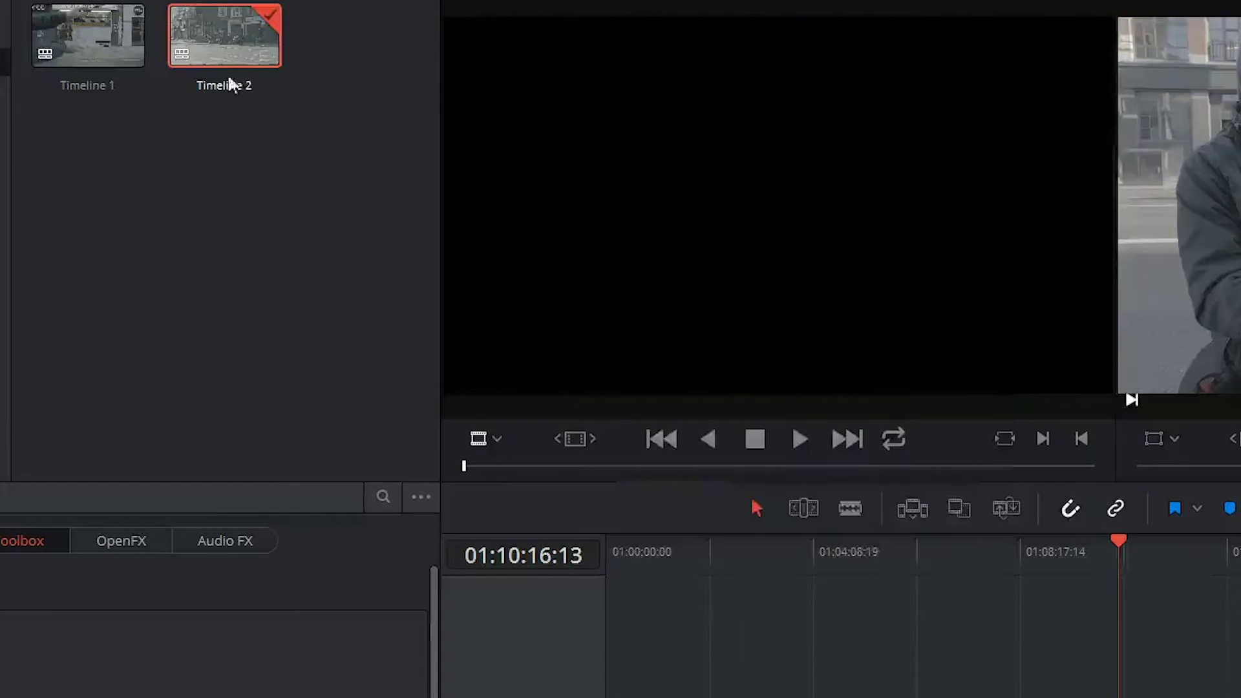
Step: Rename Timeline 2 as Bikes_London
{"action": "double_click", "coordinate": [231, 91]}
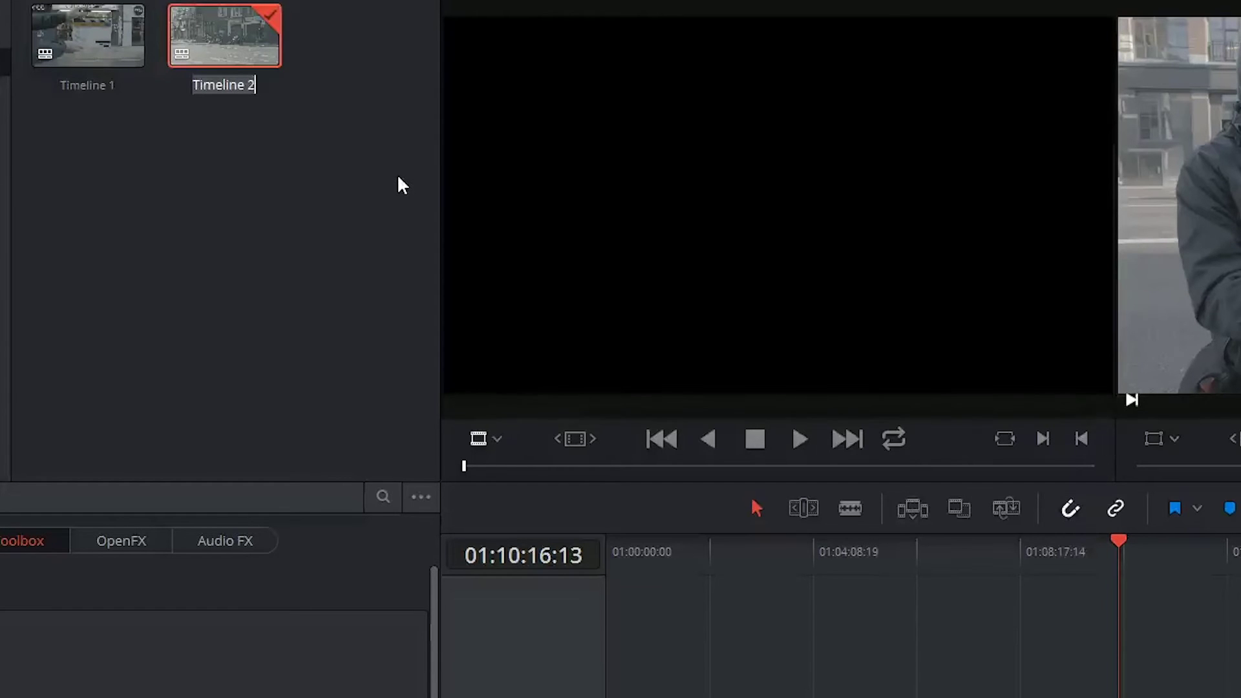
{"action": "key", "text": "BackSpace"}
{"action": "type", "text": "Bikes_London"}
{"action": "key", "text": "Return"}
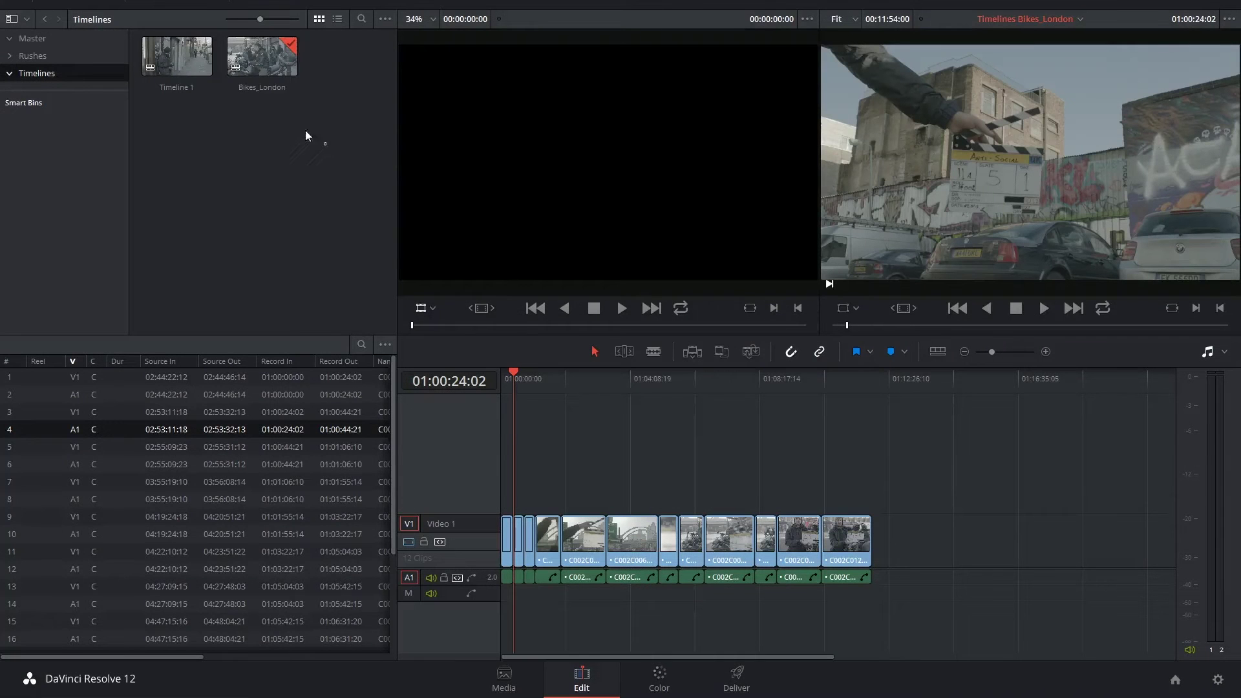
Step: Remove both Timeline 1 and Bikes_London from the Timelines bin
{"action": "left_click_drag", "start_coordinate": [325, 143], "coordinate": [181, 60]}
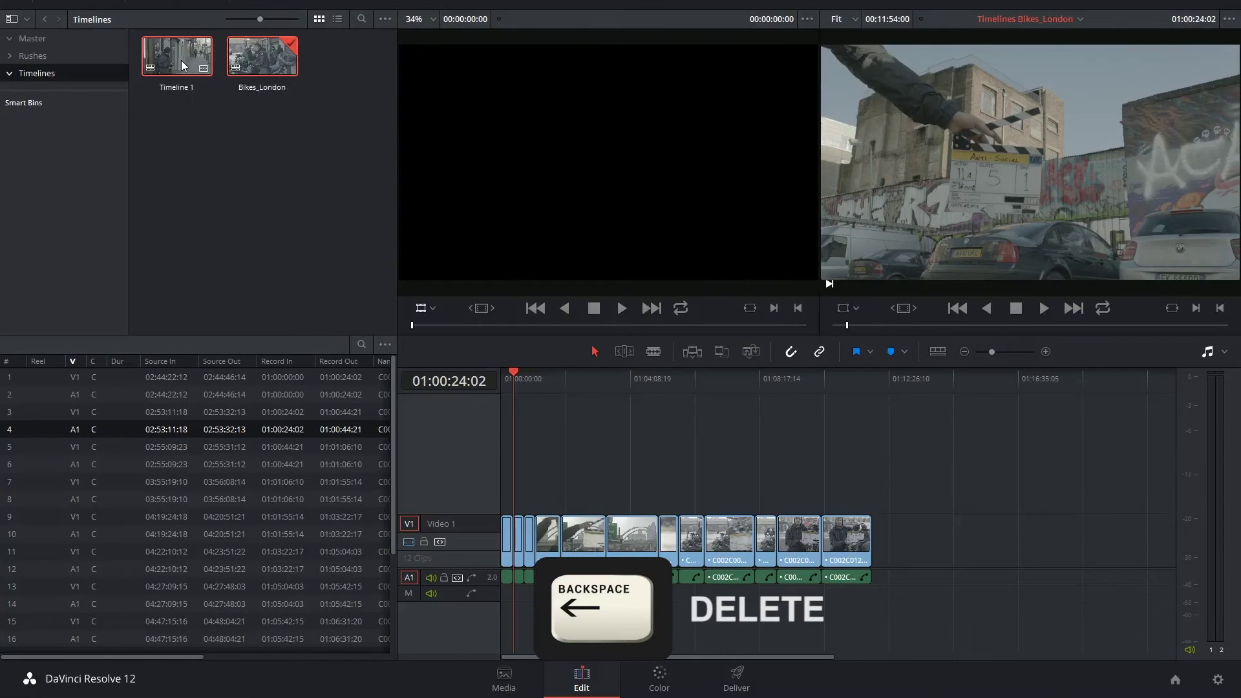
{"action": "key", "text": "BackSpace"}
{"action": "left_click", "coordinate": [731, 377]}
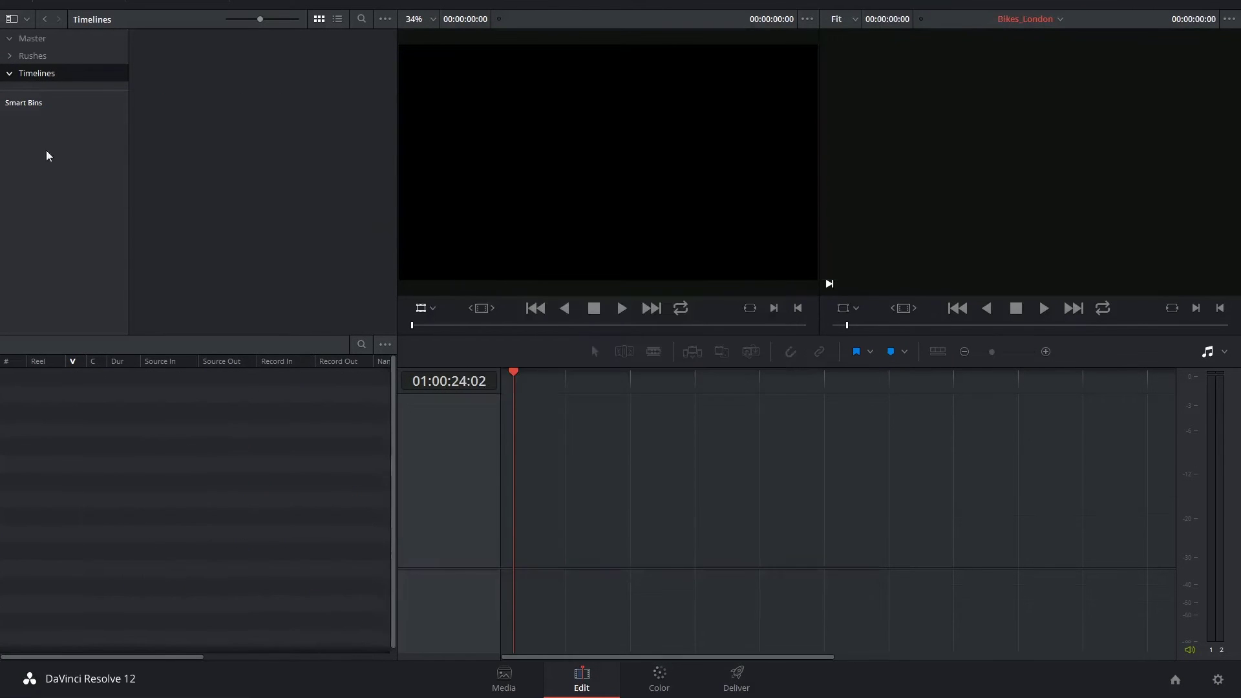
Step: Create a timeline by placing all the clips from the C006R2K2 rushes bin into the empty timeline area
{"action": "left_click", "coordinate": [32, 56]}
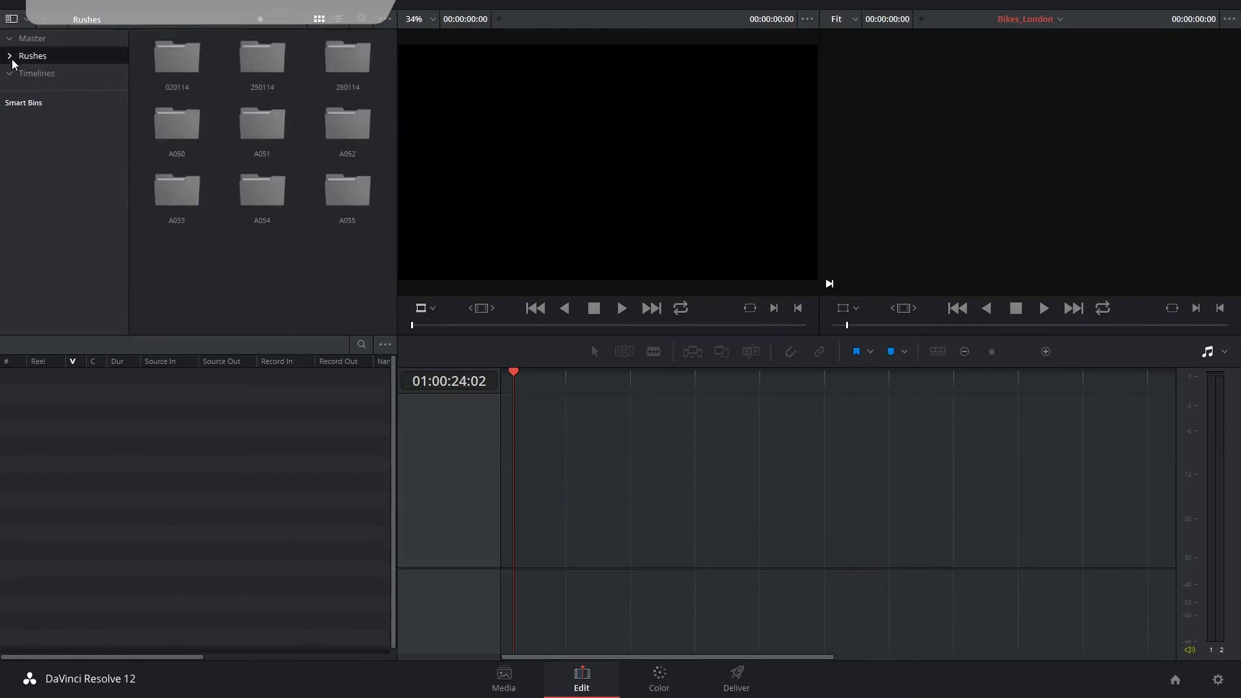
{"action": "double_click", "coordinate": [257, 76]}
{"action": "double_click", "coordinate": [257, 74]}
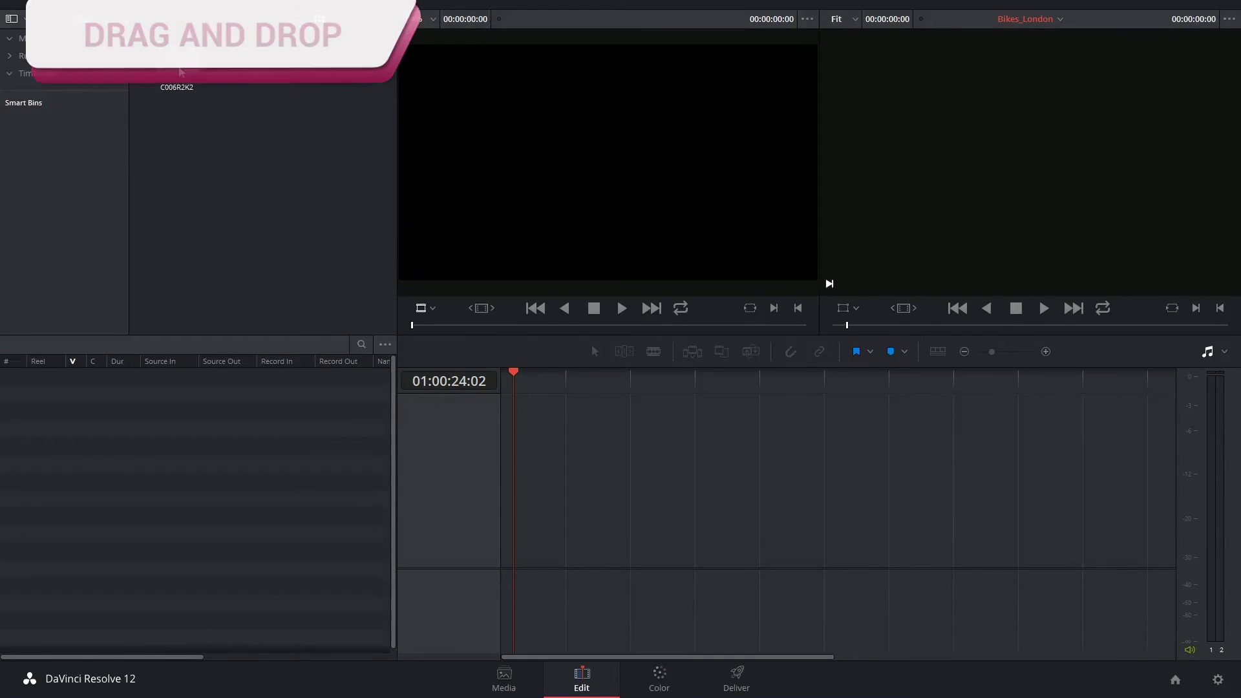
{"action": "left_click_drag", "start_coordinate": [136, 53], "coordinate": [387, 275]}
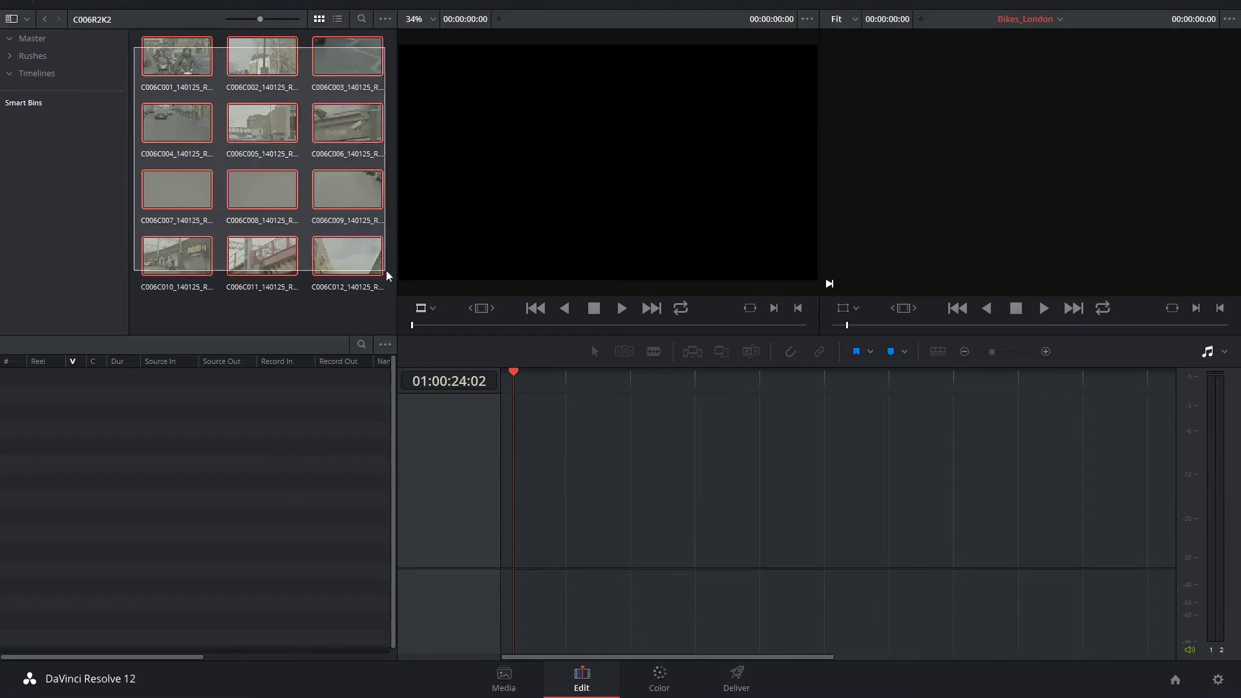
{"action": "left_click_drag", "start_coordinate": [161, 53], "coordinate": [499, 522]}
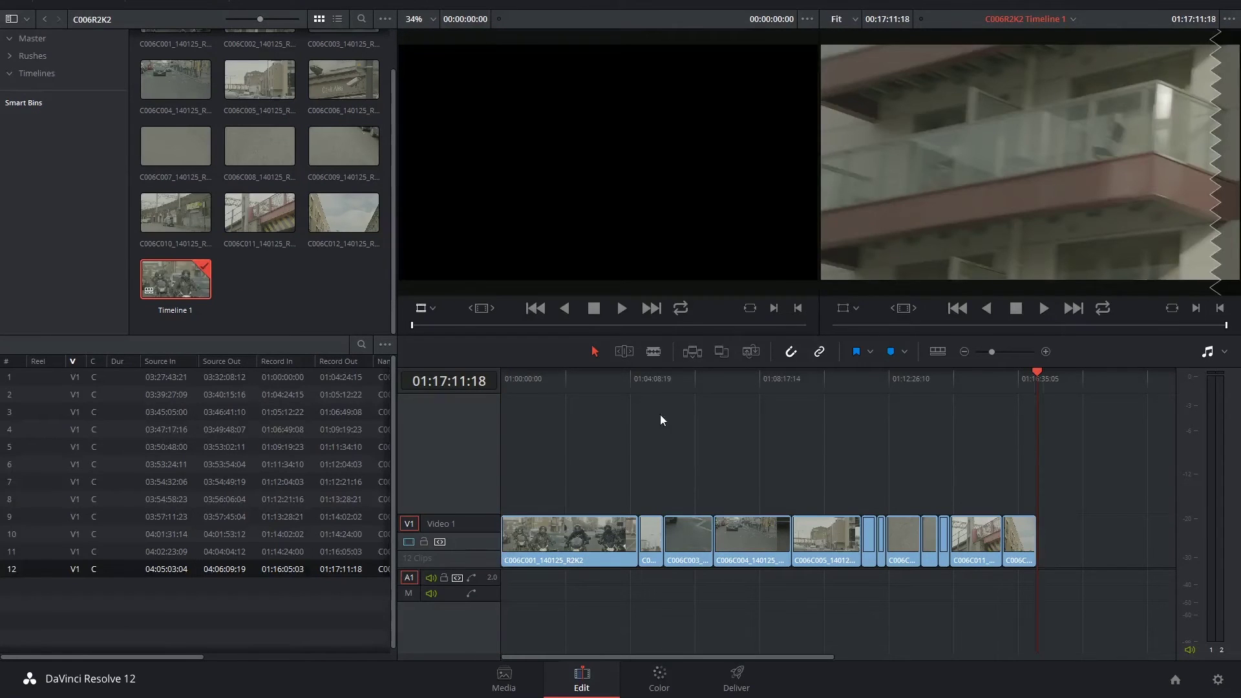
Step: Scrub through the new timeline to review its clips, stopping at about 01:03:48:21 in the first clip
{"action": "left_click_drag", "start_coordinate": [841, 383], "coordinate": [815, 403]}
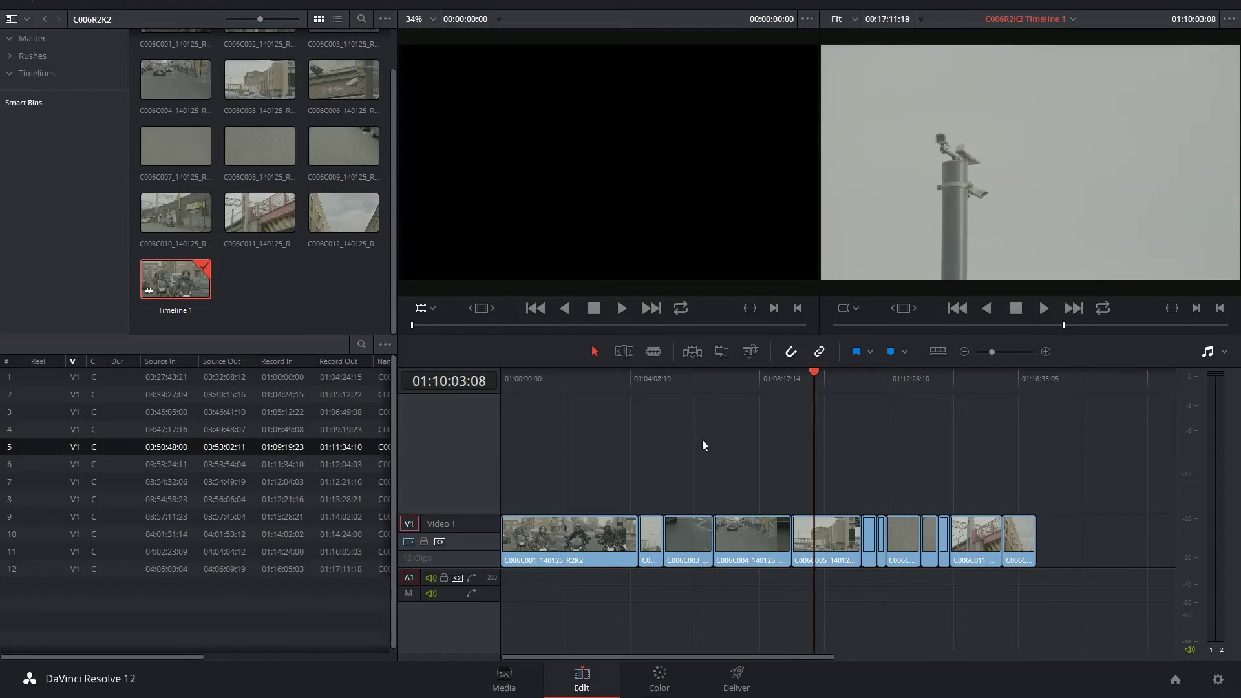
{"action": "left_click_drag", "start_coordinate": [813, 380], "coordinate": [798, 384]}
{"action": "left_click_drag", "start_coordinate": [525, 379], "coordinate": [621, 372]}
Step: Load the clip C006C001_140125_R2K2 into the source viewer and scrub through its beginning
{"action": "scroll", "coordinate": [274, 172], "scroll_direction": "up", "scroll_amount": 1}
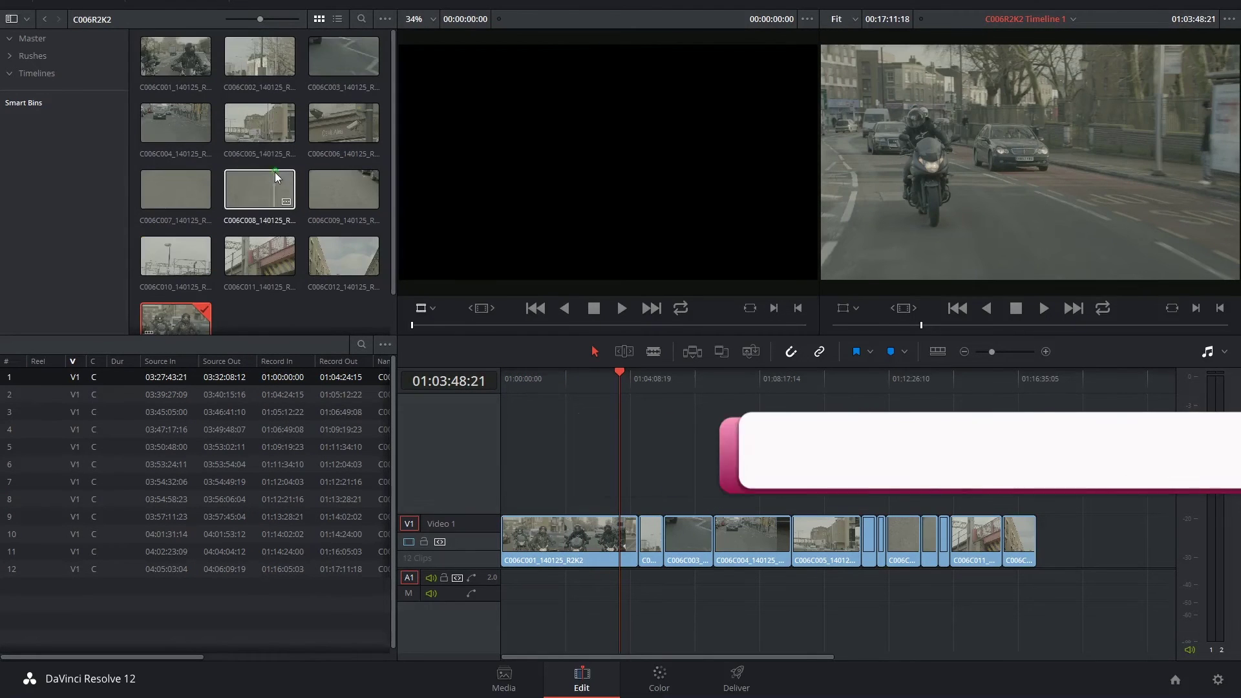
{"action": "left_click_drag", "start_coordinate": [170, 42], "coordinate": [601, 240]}
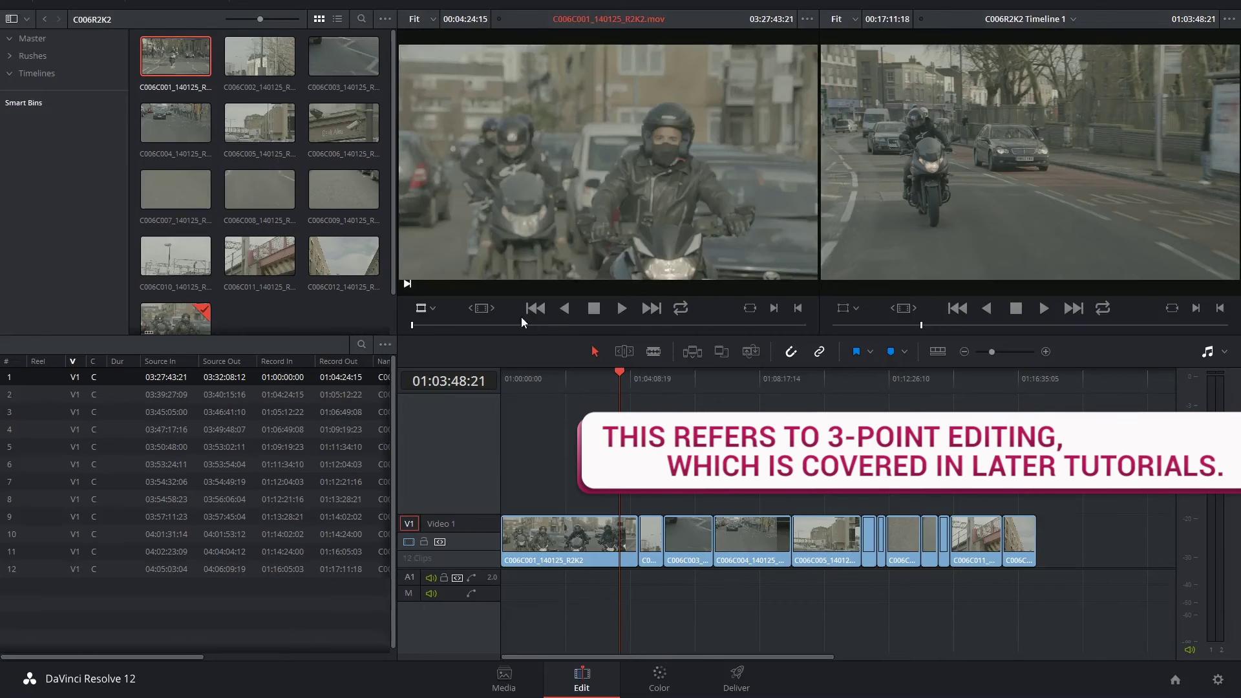
{"action": "left_click_drag", "start_coordinate": [515, 325], "coordinate": [563, 326]}
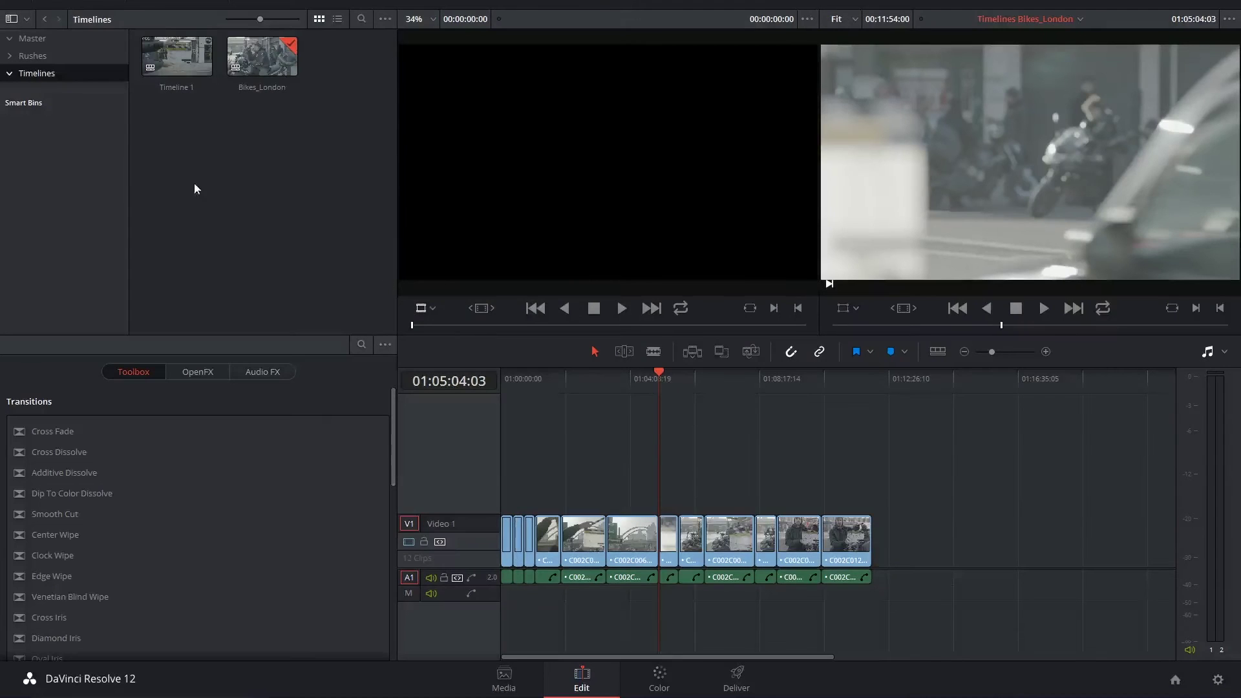
Step: Open the AAF / EDL / XML timeline import and browse the Downloads folder and the other locations for an importable file
{"action": "right_click", "coordinate": [173, 134]}
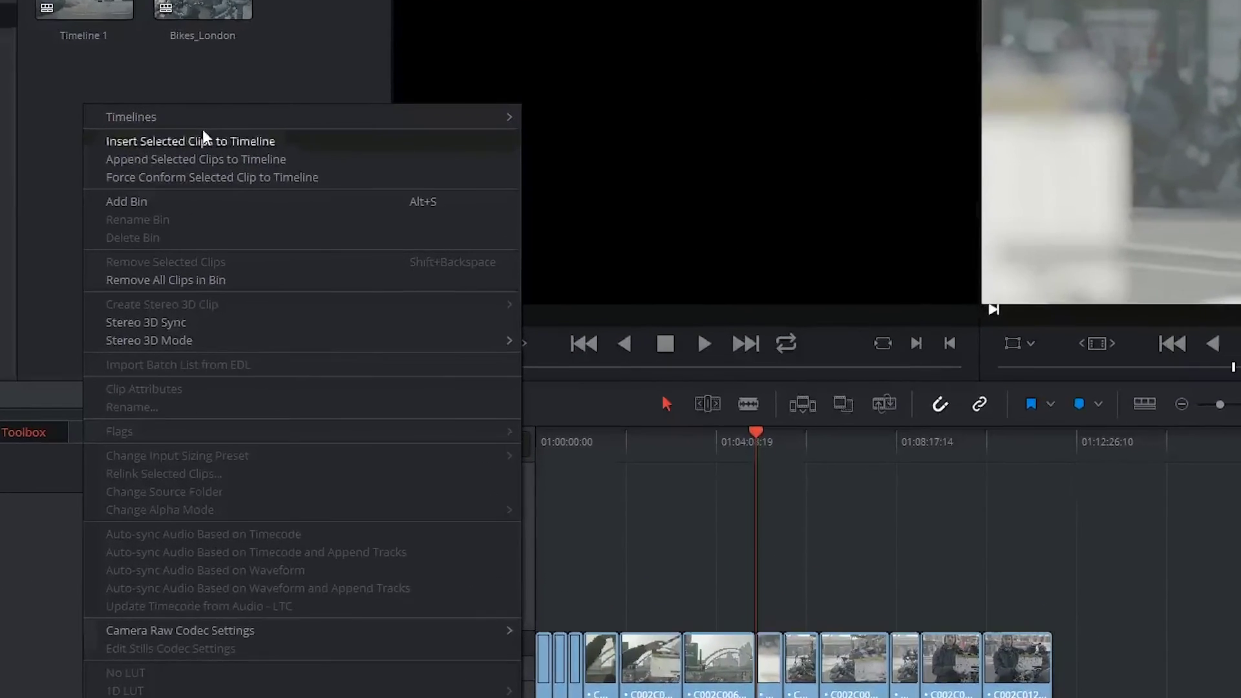
{"action": "mouse_move", "coordinate": [259, 147]}
{"action": "mouse_move", "coordinate": [736, 180]}
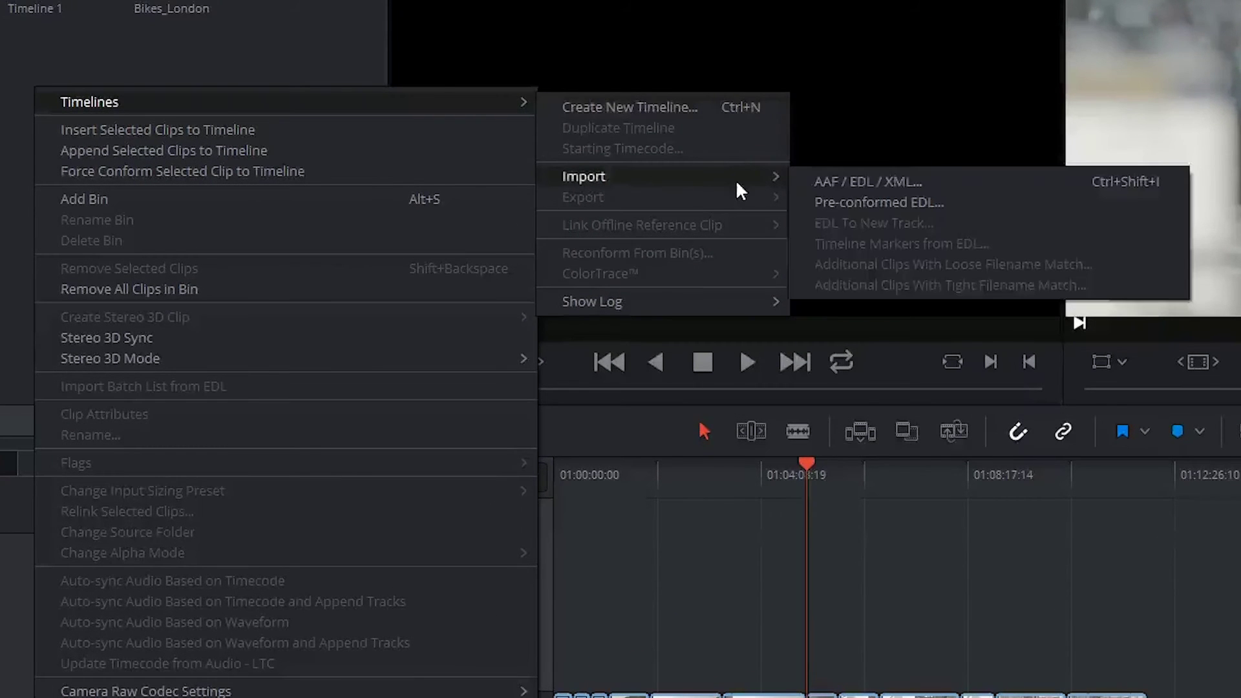
{"action": "left_click", "coordinate": [887, 181]}
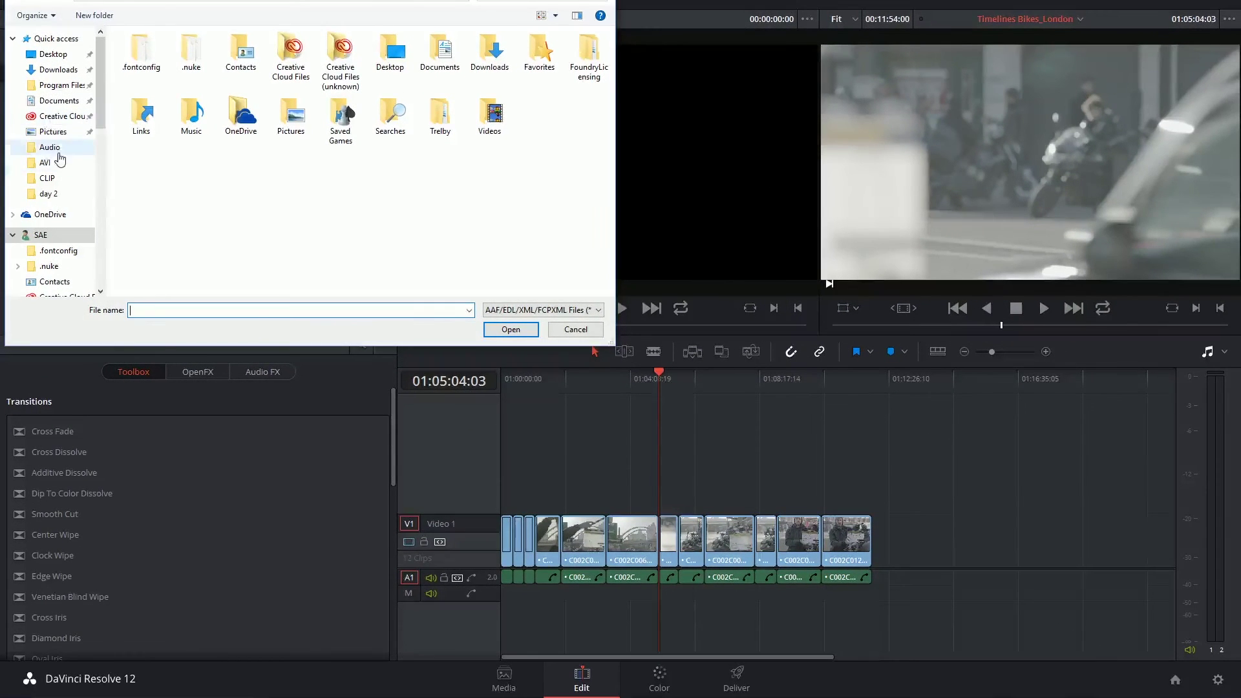
{"action": "left_click", "coordinate": [60, 69]}
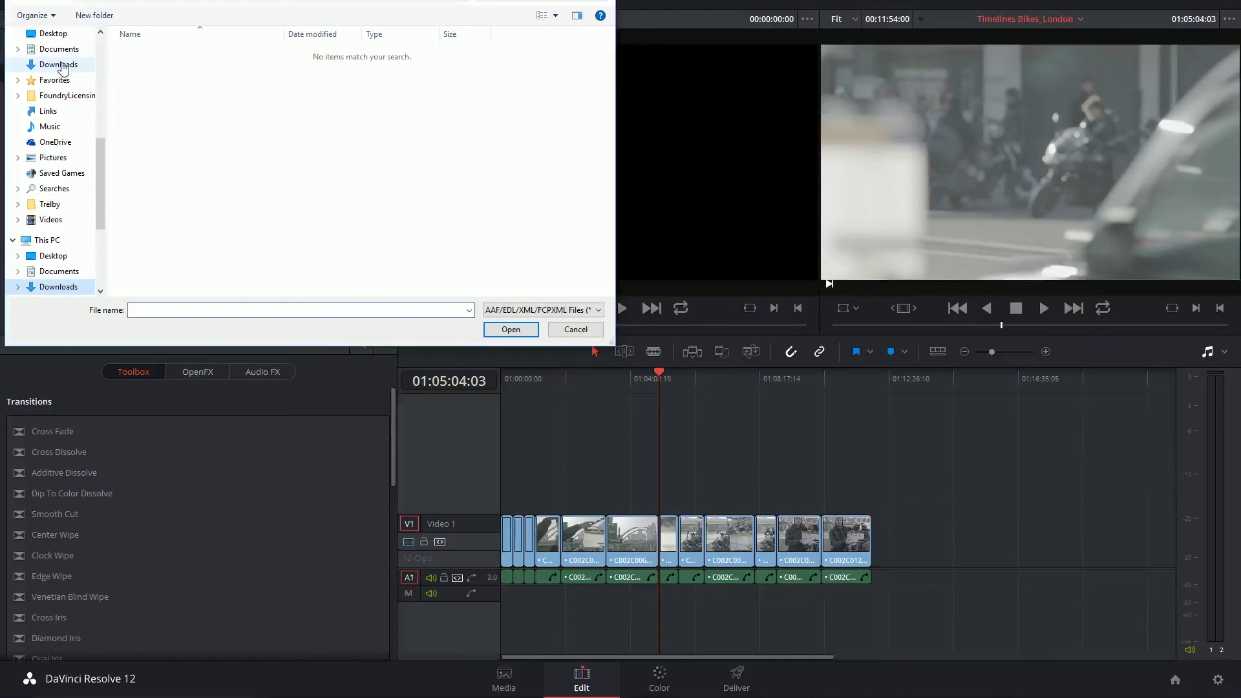
{"action": "scroll", "coordinate": [58, 194], "scroll_direction": "down", "scroll_amount": 3}
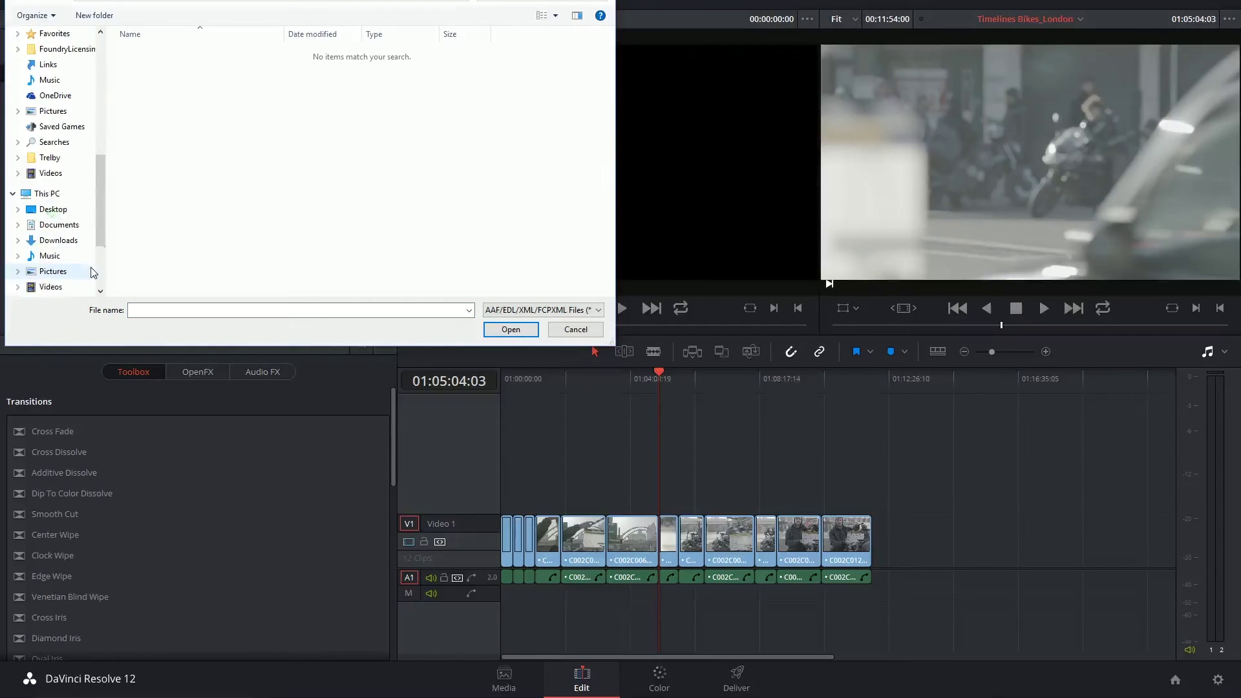
{"action": "scroll", "coordinate": [87, 275], "scroll_direction": "up", "scroll_amount": 4}
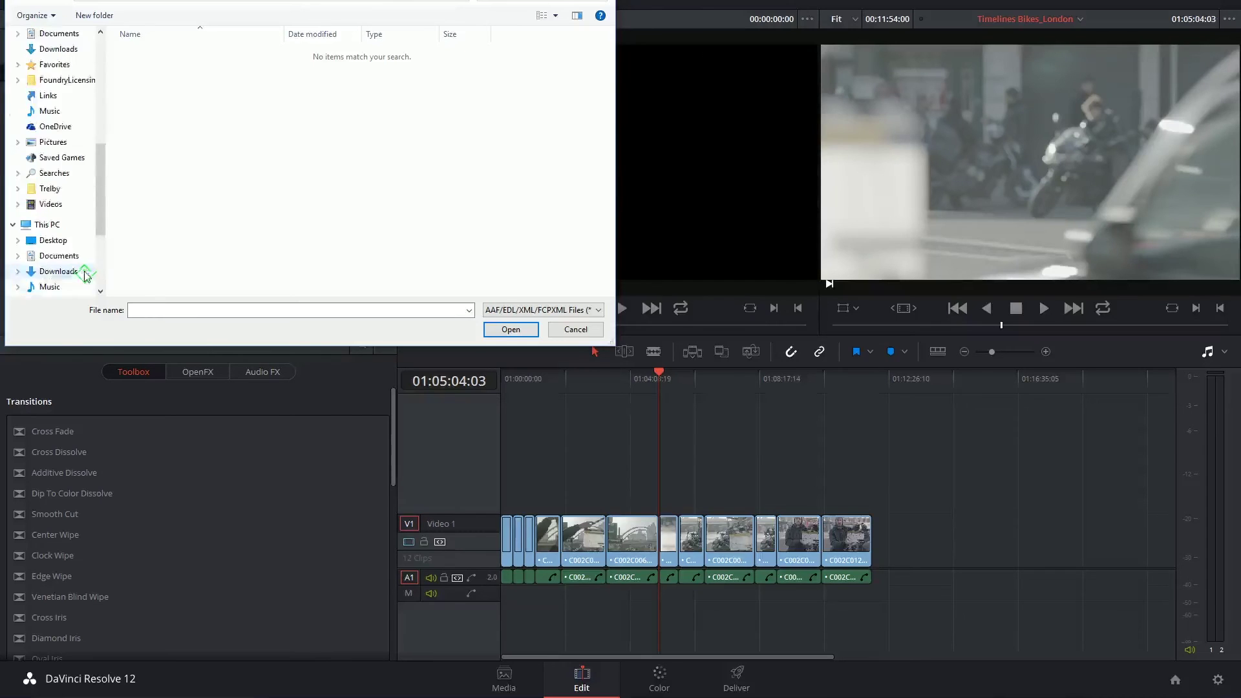
{"action": "scroll", "coordinate": [84, 276], "scroll_direction": "down", "scroll_amount": 3}
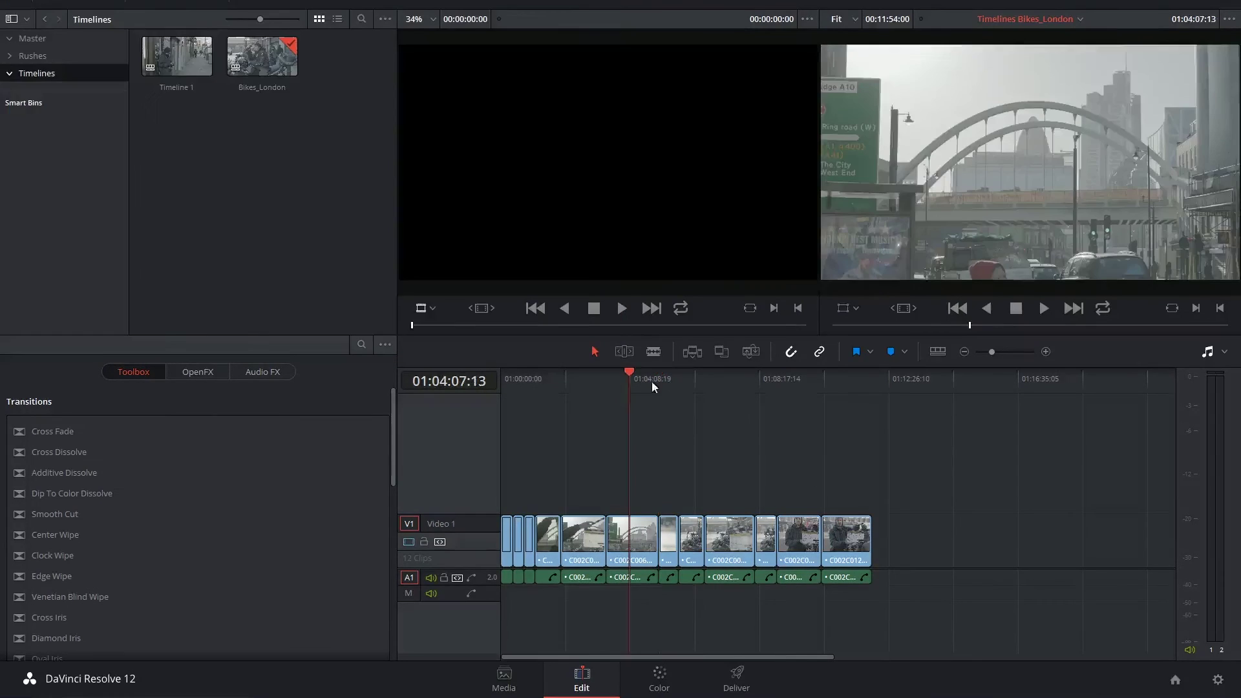
Step: Show the Edit Index for the Bikes_London timeline and move the event selection back up to event 6
{"action": "left_click", "coordinate": [285, 5]}
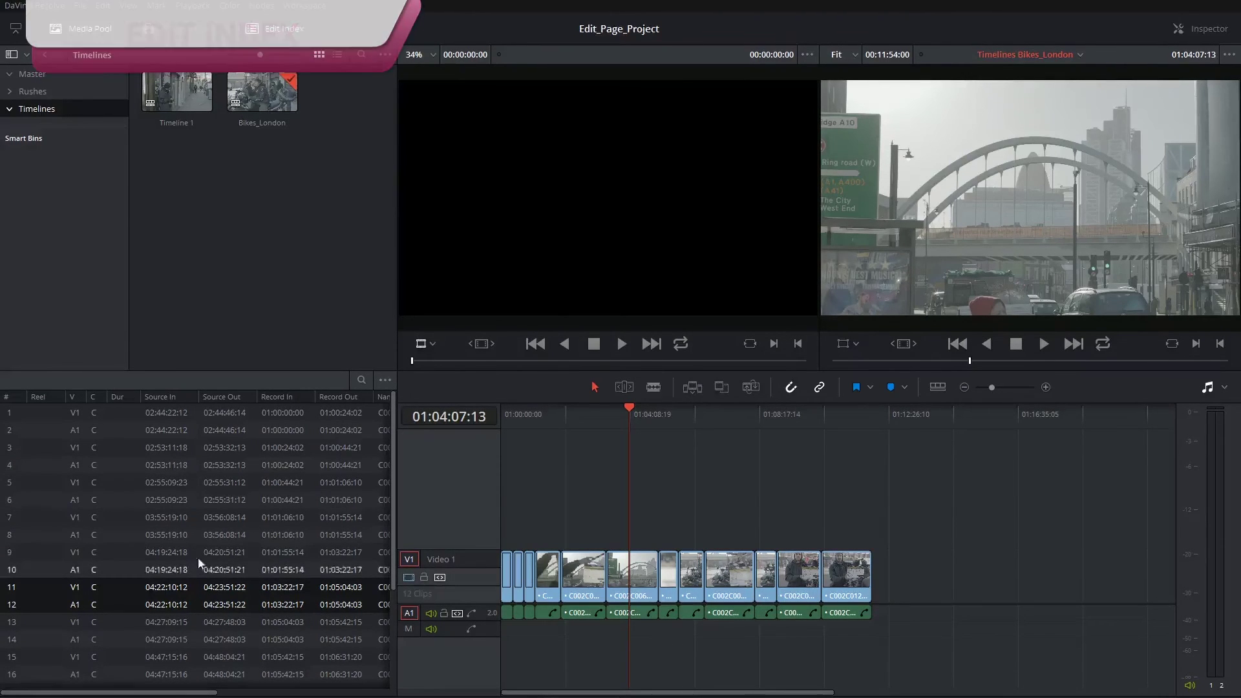
{"action": "left_click", "coordinate": [86, 551]}
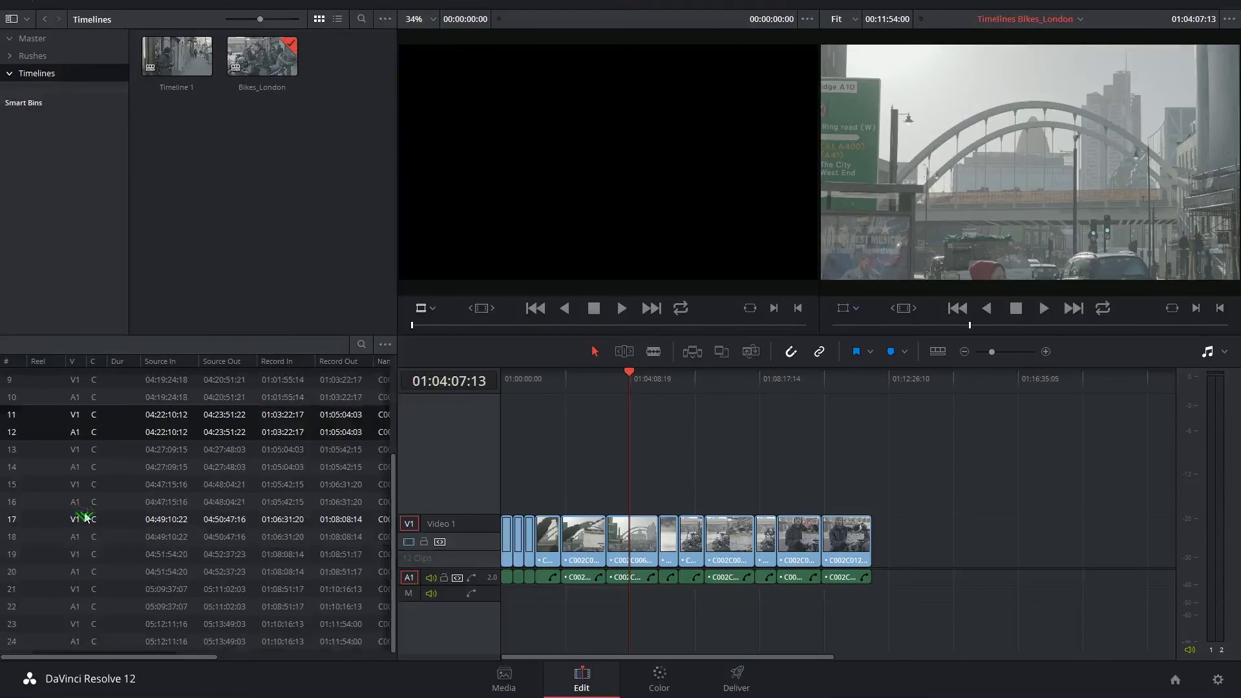
{"action": "key", "text": "Up"}
{"action": "key", "text": "Up"}
{"action": "key", "text": "Up"}
{"action": "key", "text": "Up"}
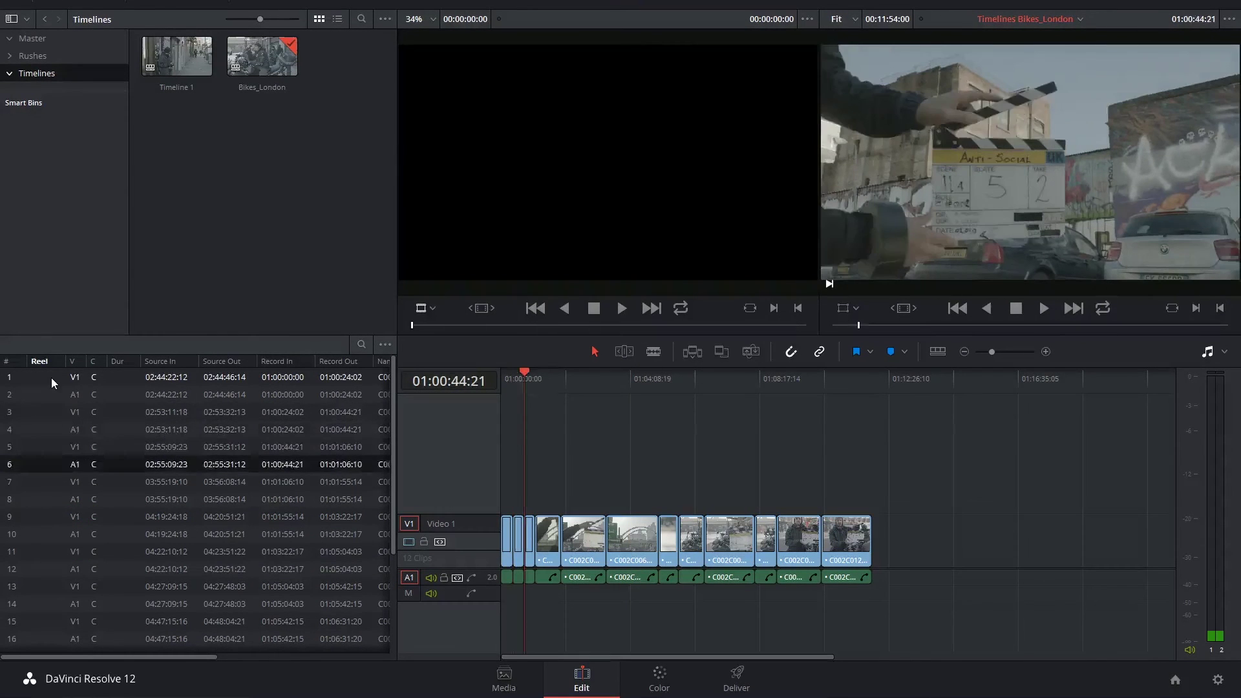
Step: Step down through the Edit Index events to event 16, reviewing the matching cuts in the timeline viewer
{"action": "key", "text": "Down"}
{"action": "key", "text": "Down"}
{"action": "key", "text": "Down"}
{"action": "key", "text": "Down"}
{"action": "key", "text": "Down"}
{"action": "key", "text": "Down"}
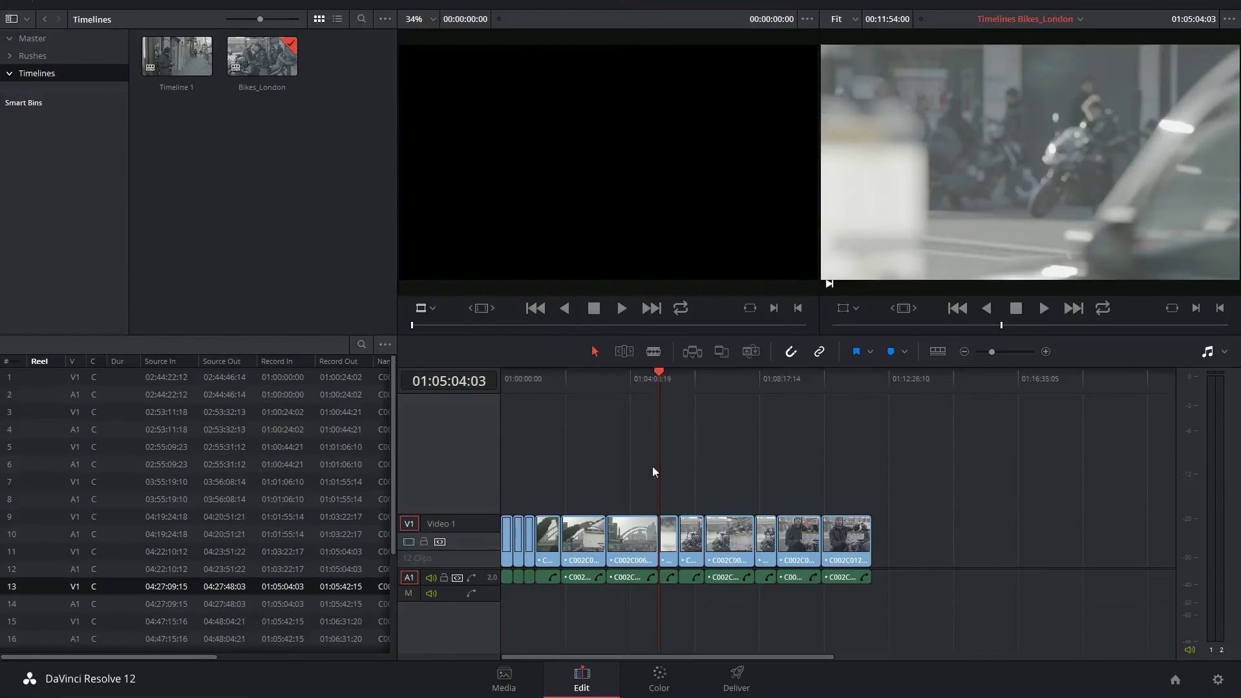
{"action": "key", "text": "Down"}
{"action": "key", "text": "Down"}
{"action": "key", "text": "Down"}
{"action": "key", "text": "Down"}
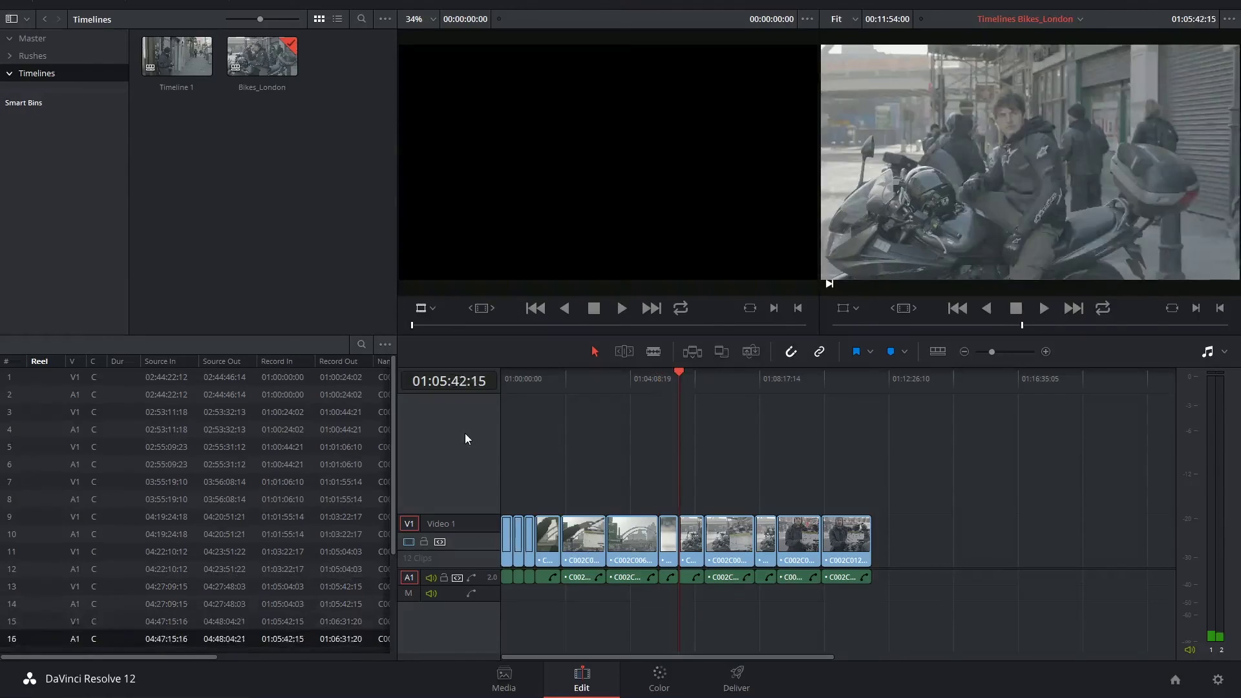
Step: Select event 13 and then audio event 4 in the Edit Index to move the playhead to their start points
{"action": "left_click", "coordinate": [130, 513]}
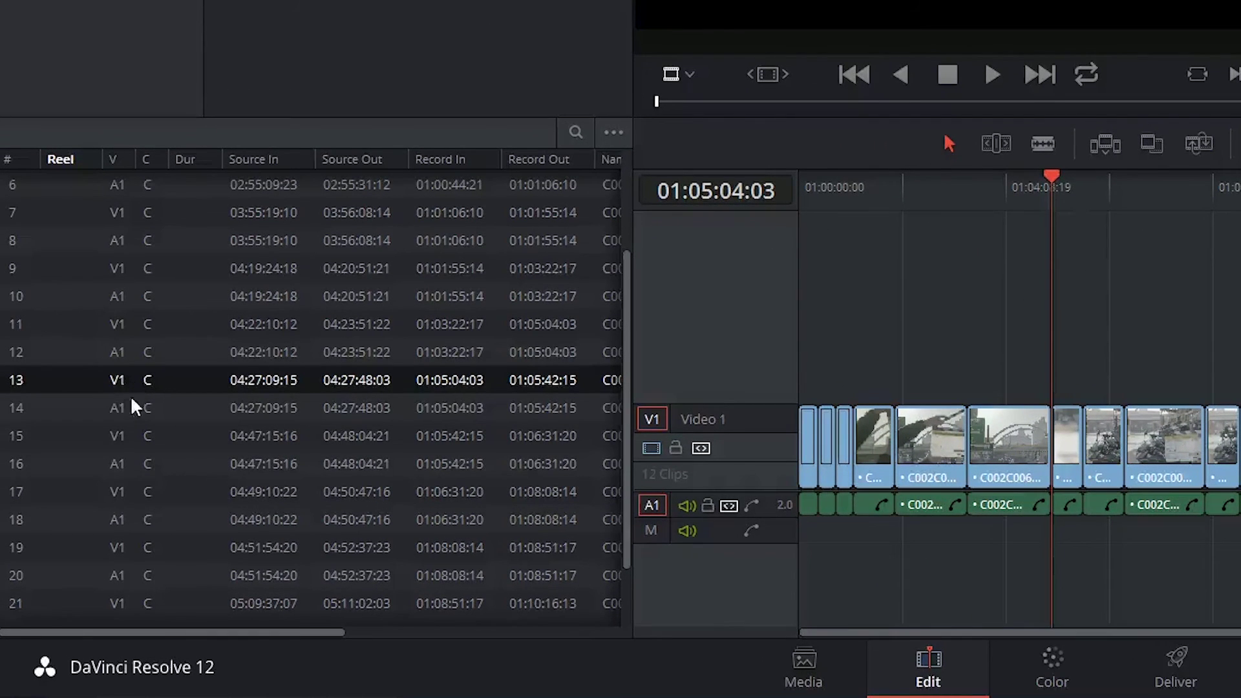
{"action": "scroll", "coordinate": [132, 410], "scroll_direction": "up", "scroll_amount": 3}
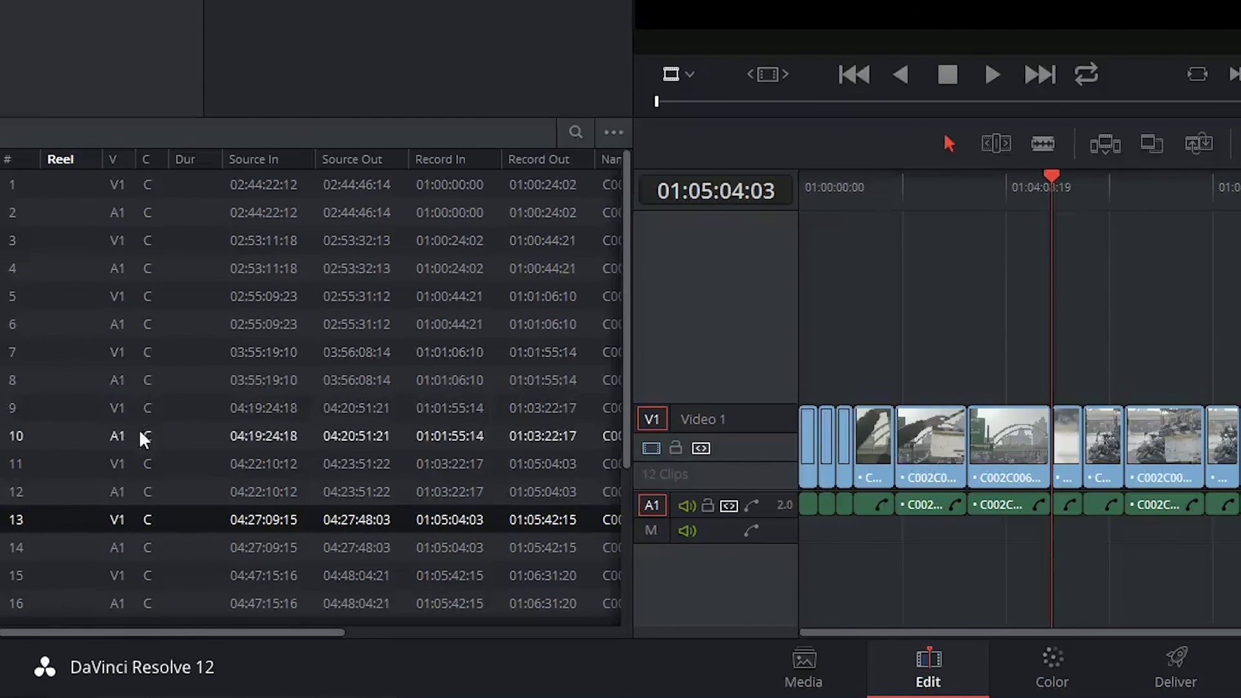
{"action": "left_click", "coordinate": [147, 268]}
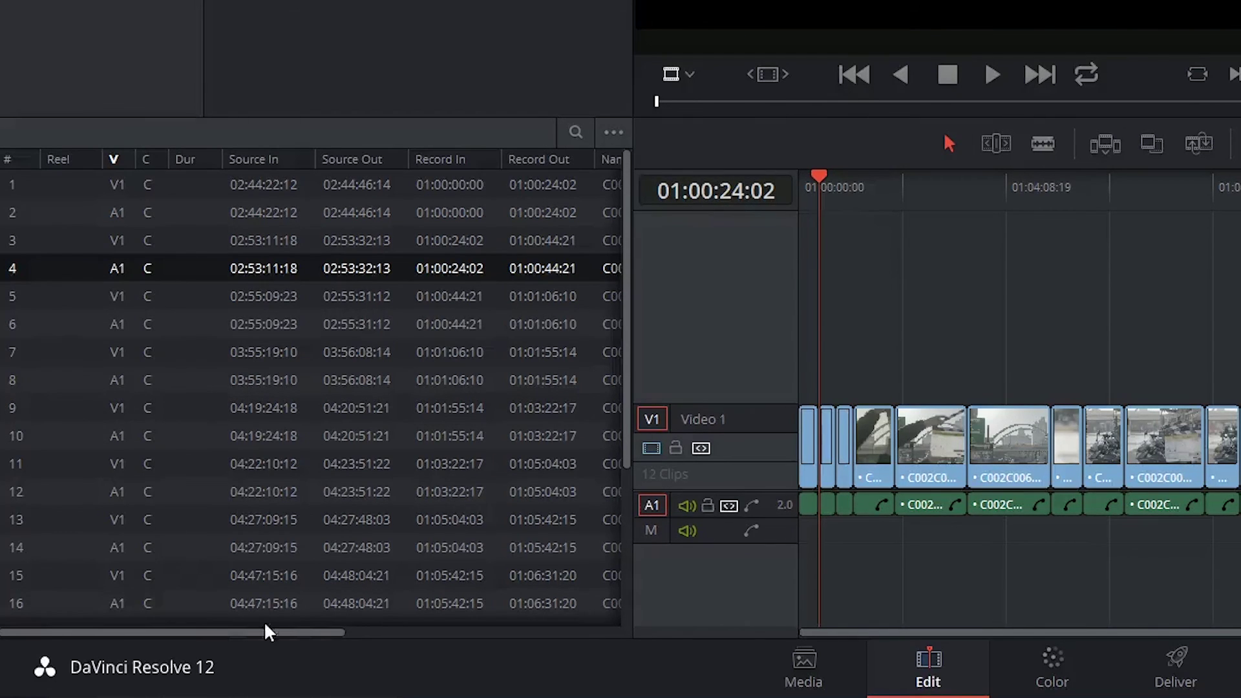
Step: Widen the Edit Index's Name column to fit the full clip names, and examine the Comments, Color and Notes columns
{"action": "left_click_drag", "start_coordinate": [217, 632], "coordinate": [291, 615]}
{"action": "scroll", "coordinate": [323, 615], "scroll_direction": "right", "scroll_amount": 2}
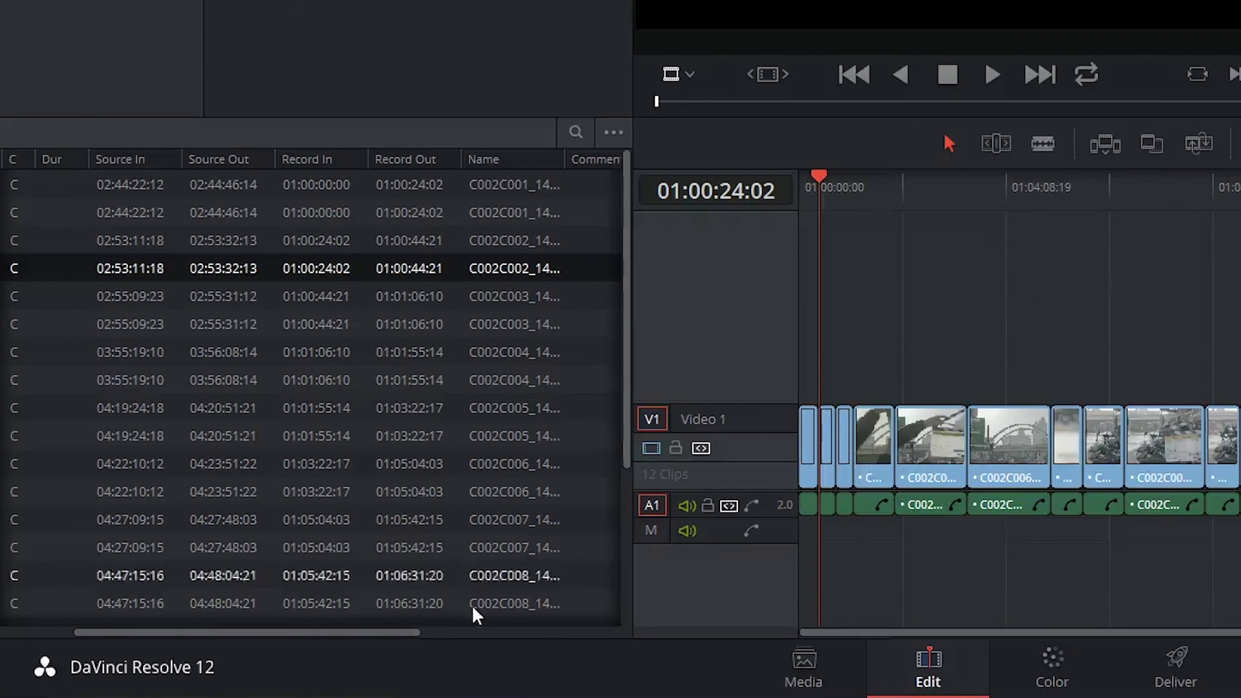
{"action": "left_click_drag", "start_coordinate": [421, 631], "coordinate": [622, 625]}
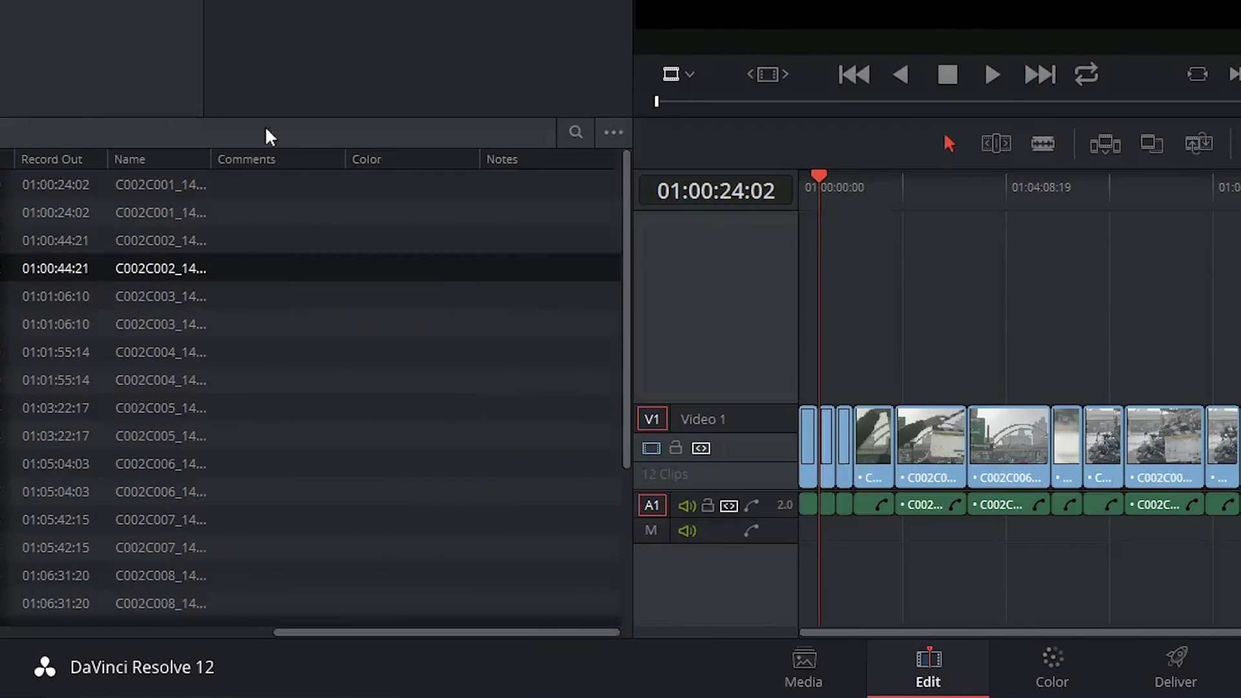
{"action": "left_click_drag", "start_coordinate": [212, 157], "coordinate": [285, 170]}
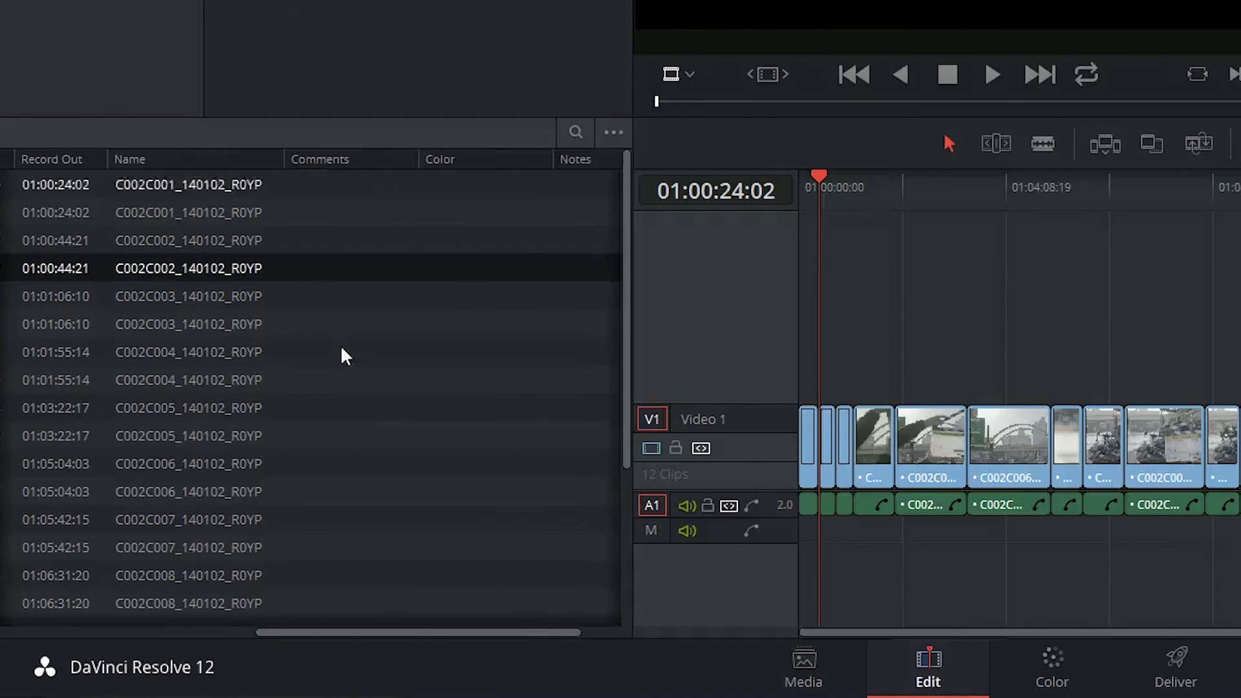
{"action": "left_click_drag", "start_coordinate": [359, 633], "coordinate": [483, 607]}
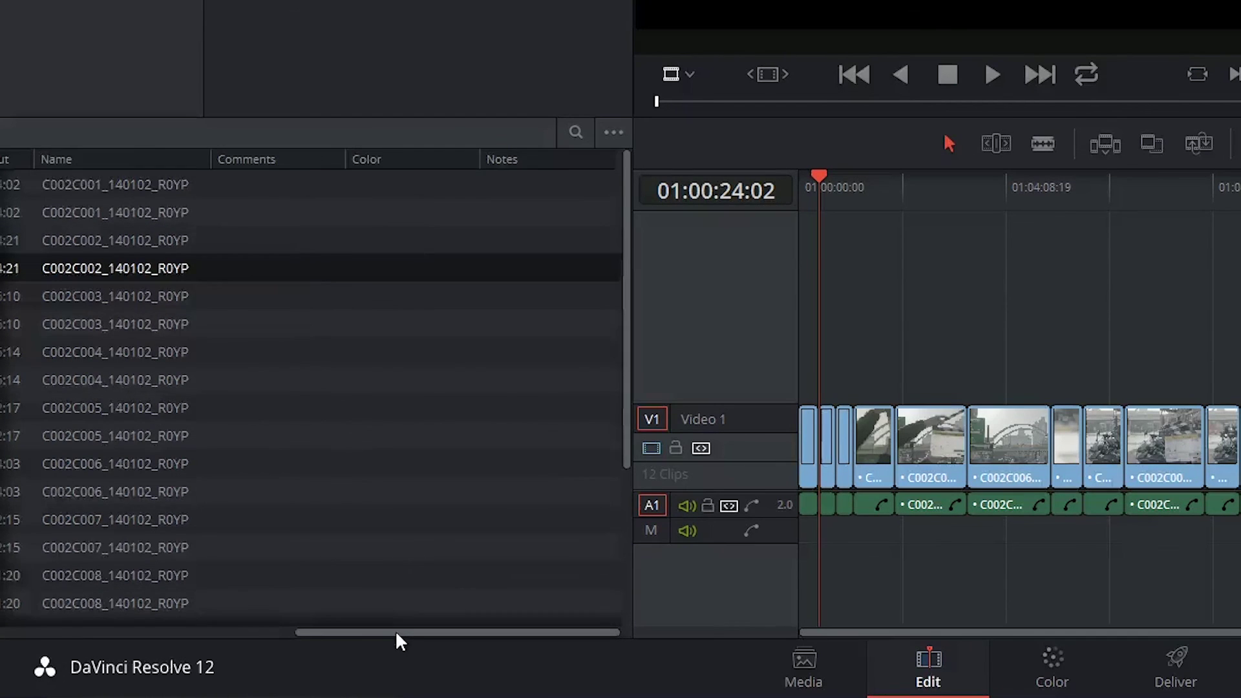
{"action": "left_click_drag", "start_coordinate": [394, 631], "coordinate": [71, 634]}
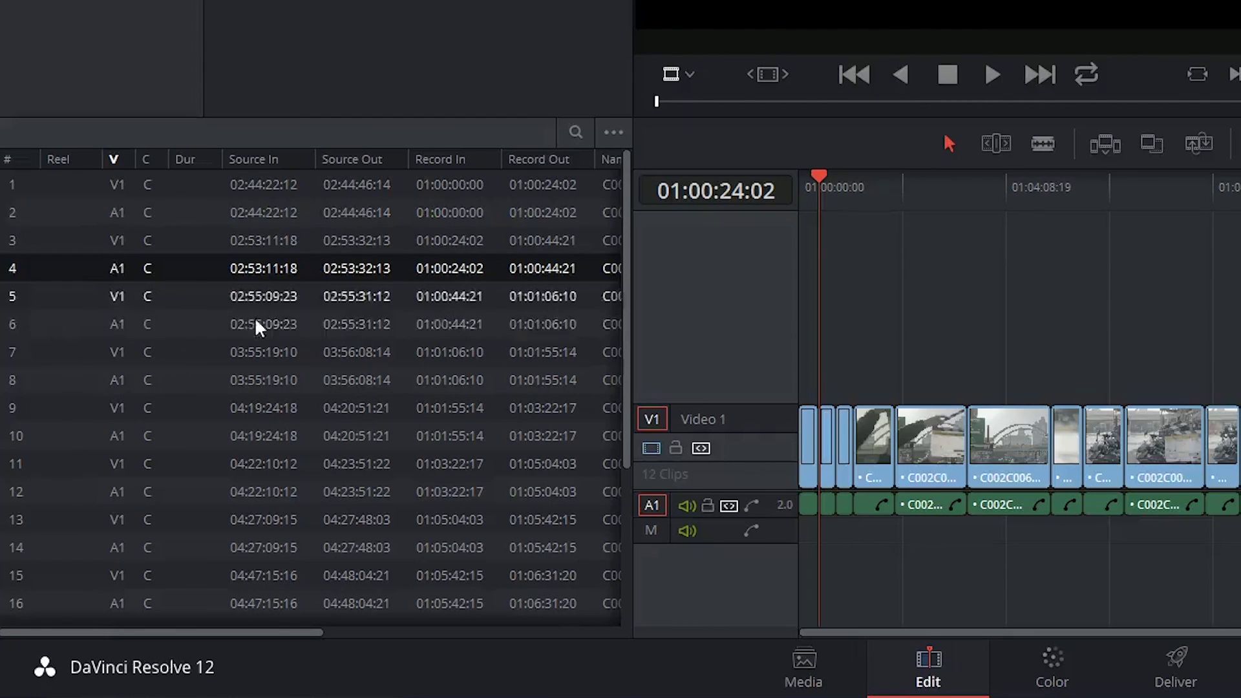